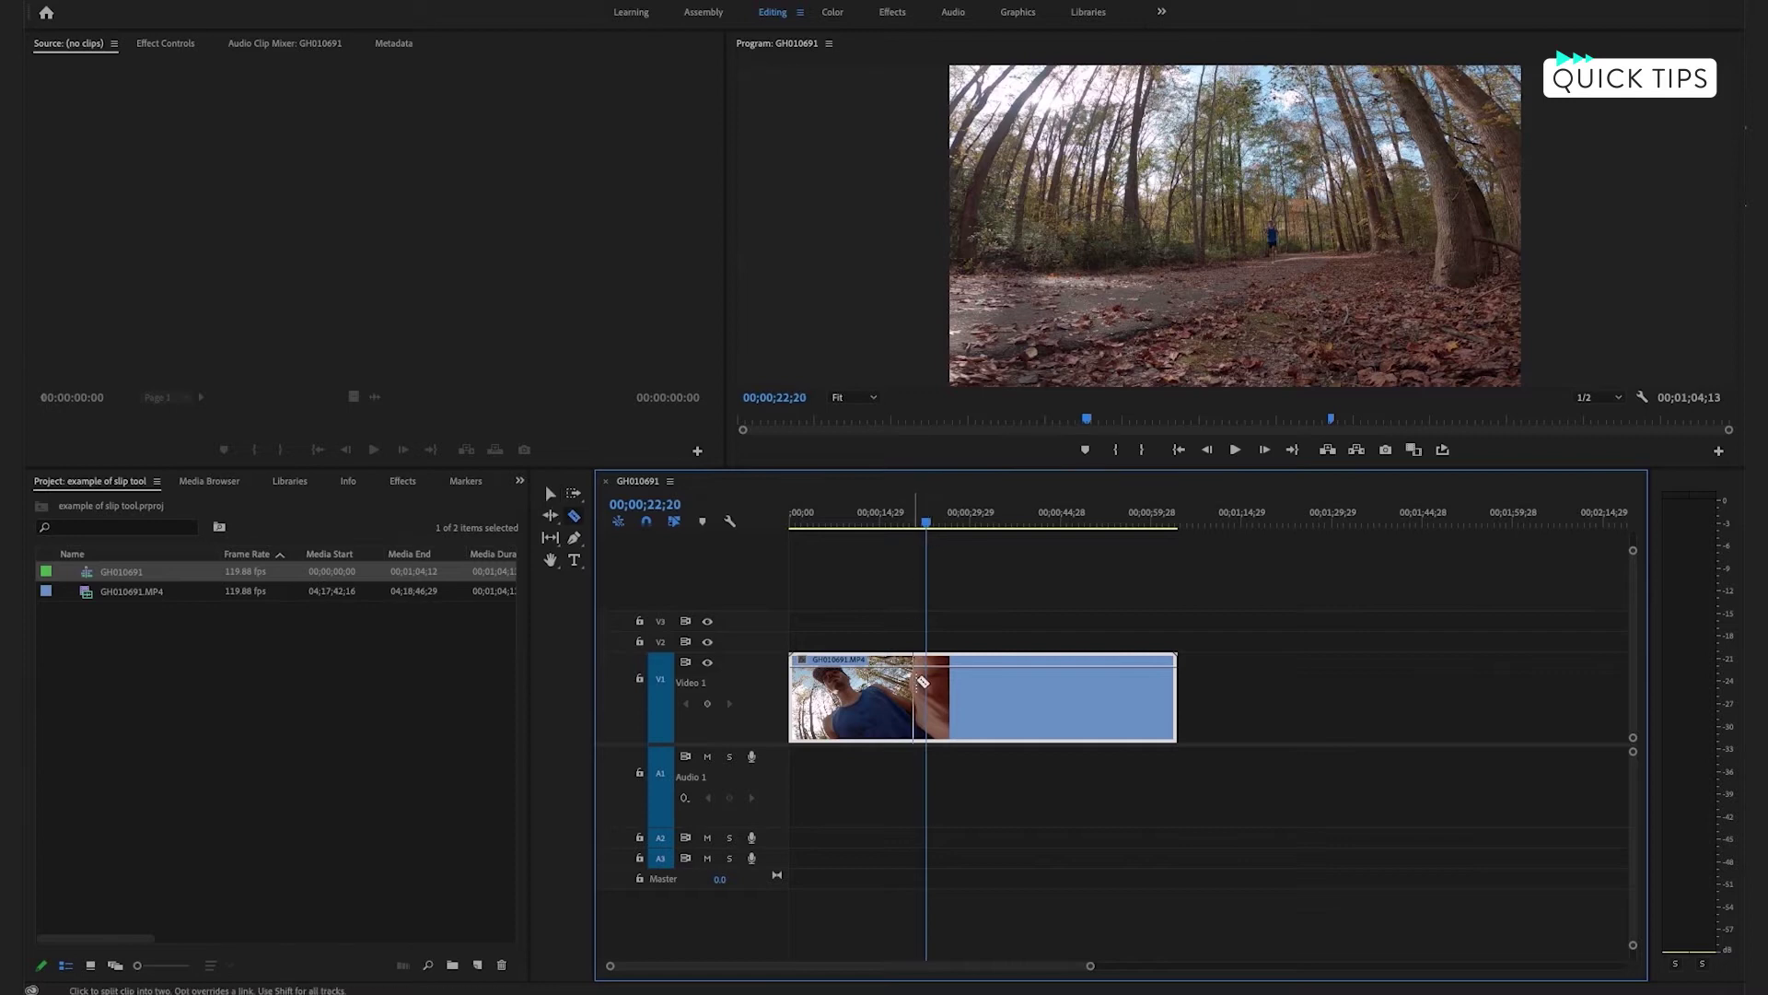
- Split the clip at 00;00;22;20, delete the part before the cut, and move the remainder to the sequence start
{"action": "key", "text": "super+k"}
{"action": "key", "text": "Delete"}
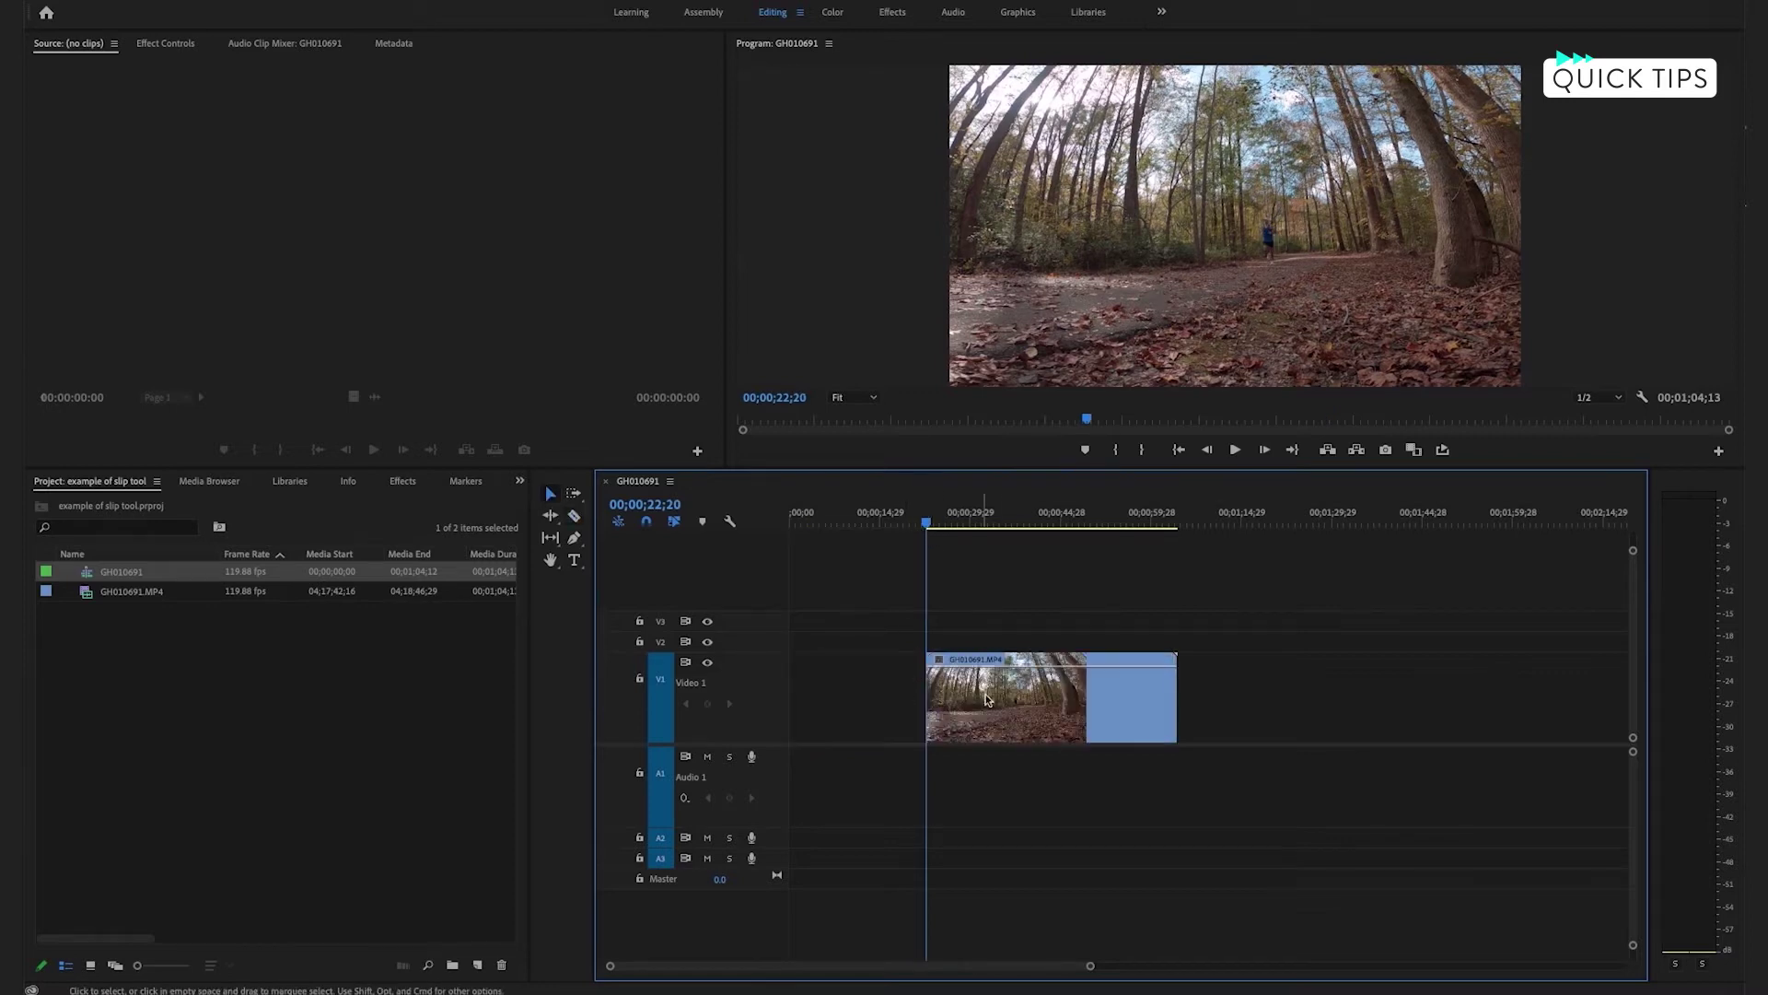
{"action": "left_click_drag", "start_coordinate": [1004, 712], "coordinate": [868, 712]}
{"action": "key", "text": "Home"}
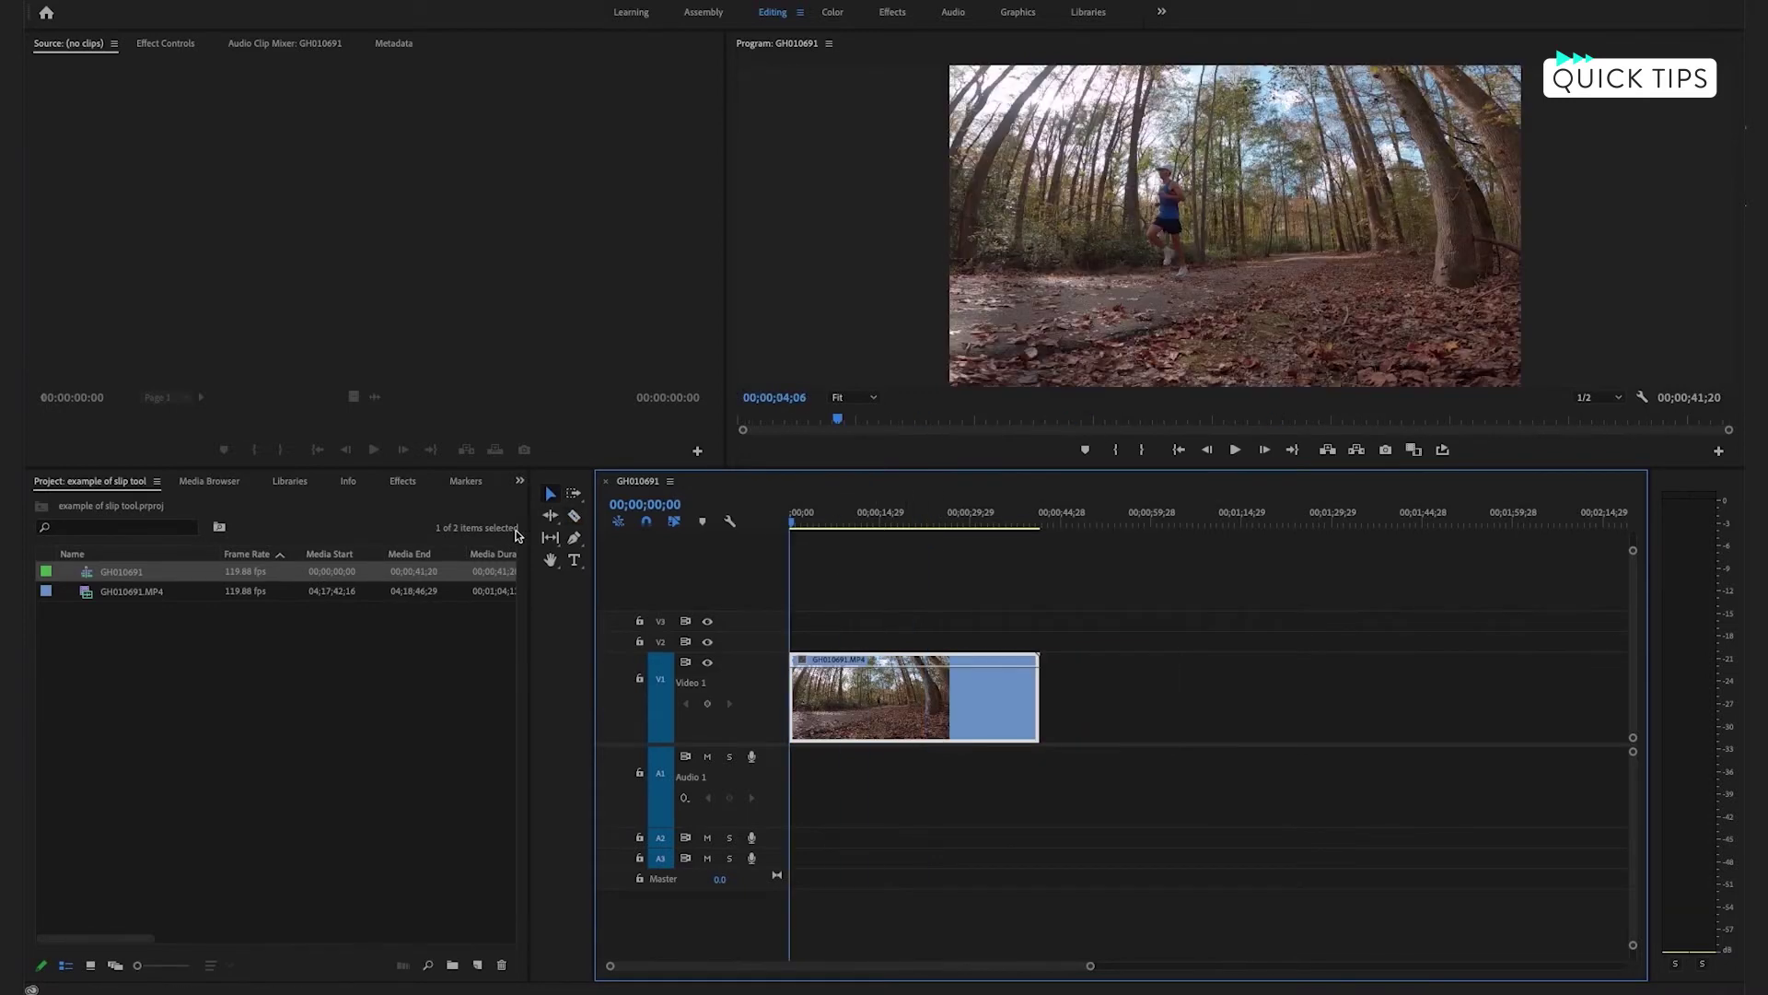
- Play the clip from its start to find the point after the runner leaves the frame, and split it at 00;00;03;19
{"action": "key", "text": "space"}
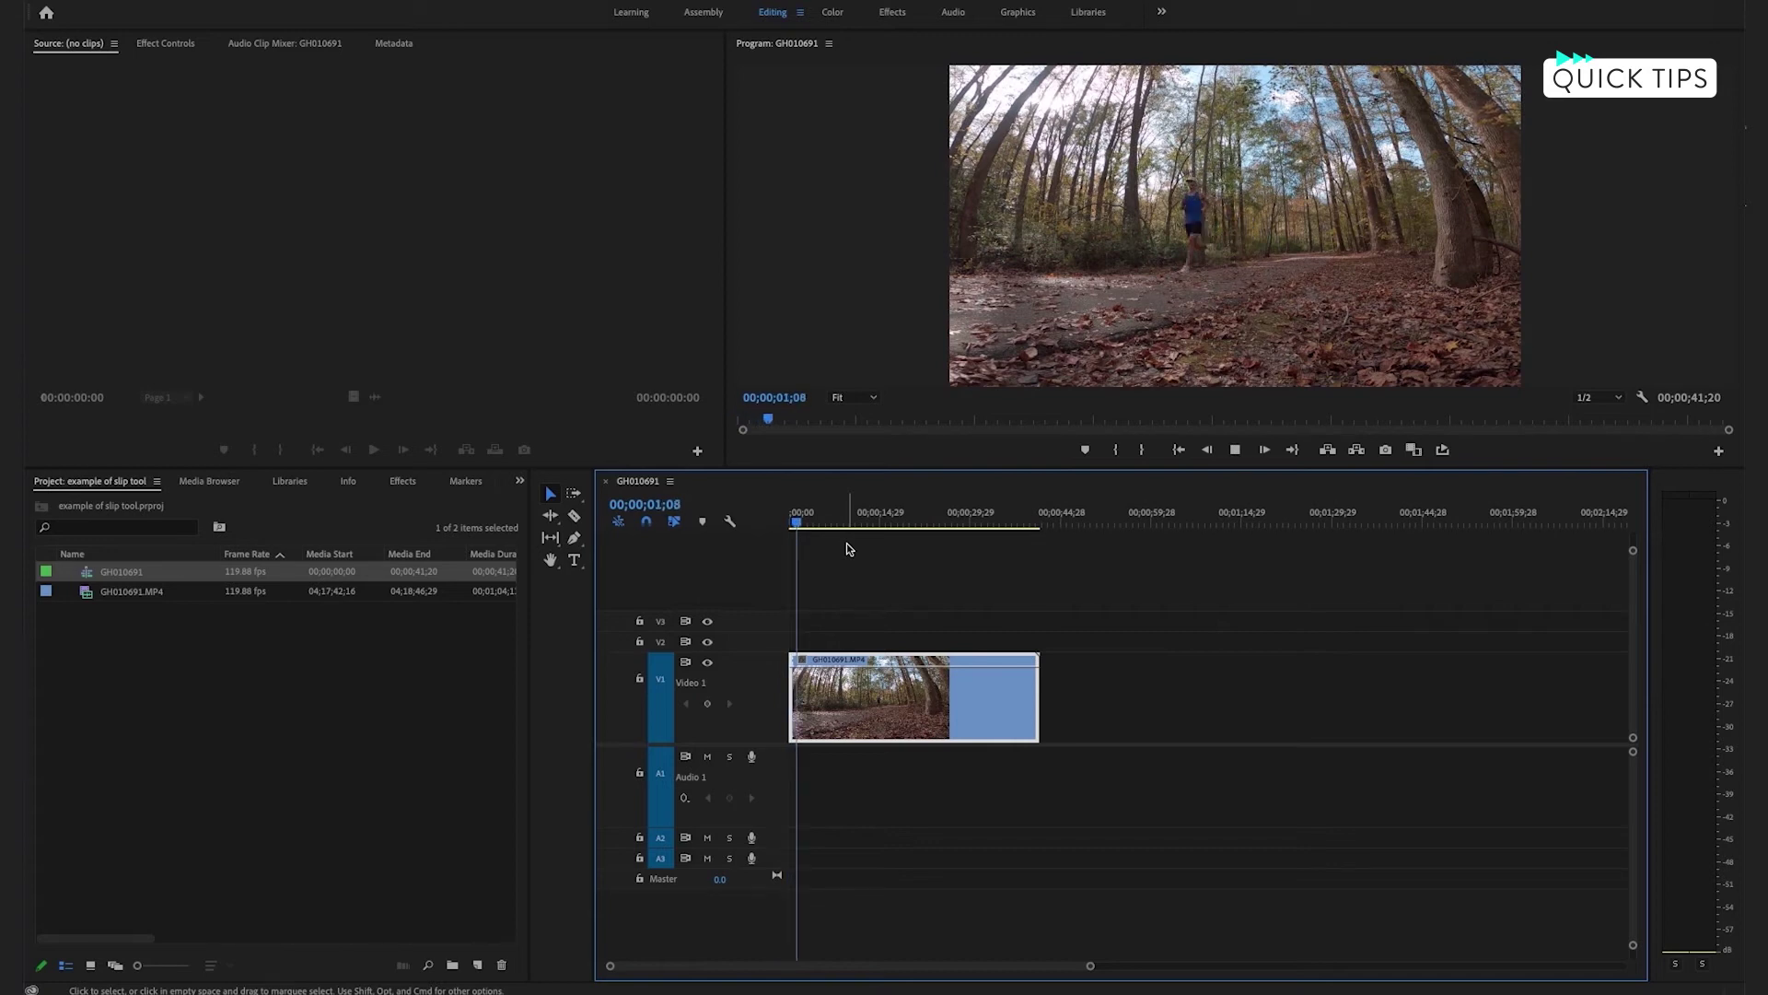
{"action": "key", "text": "space"}
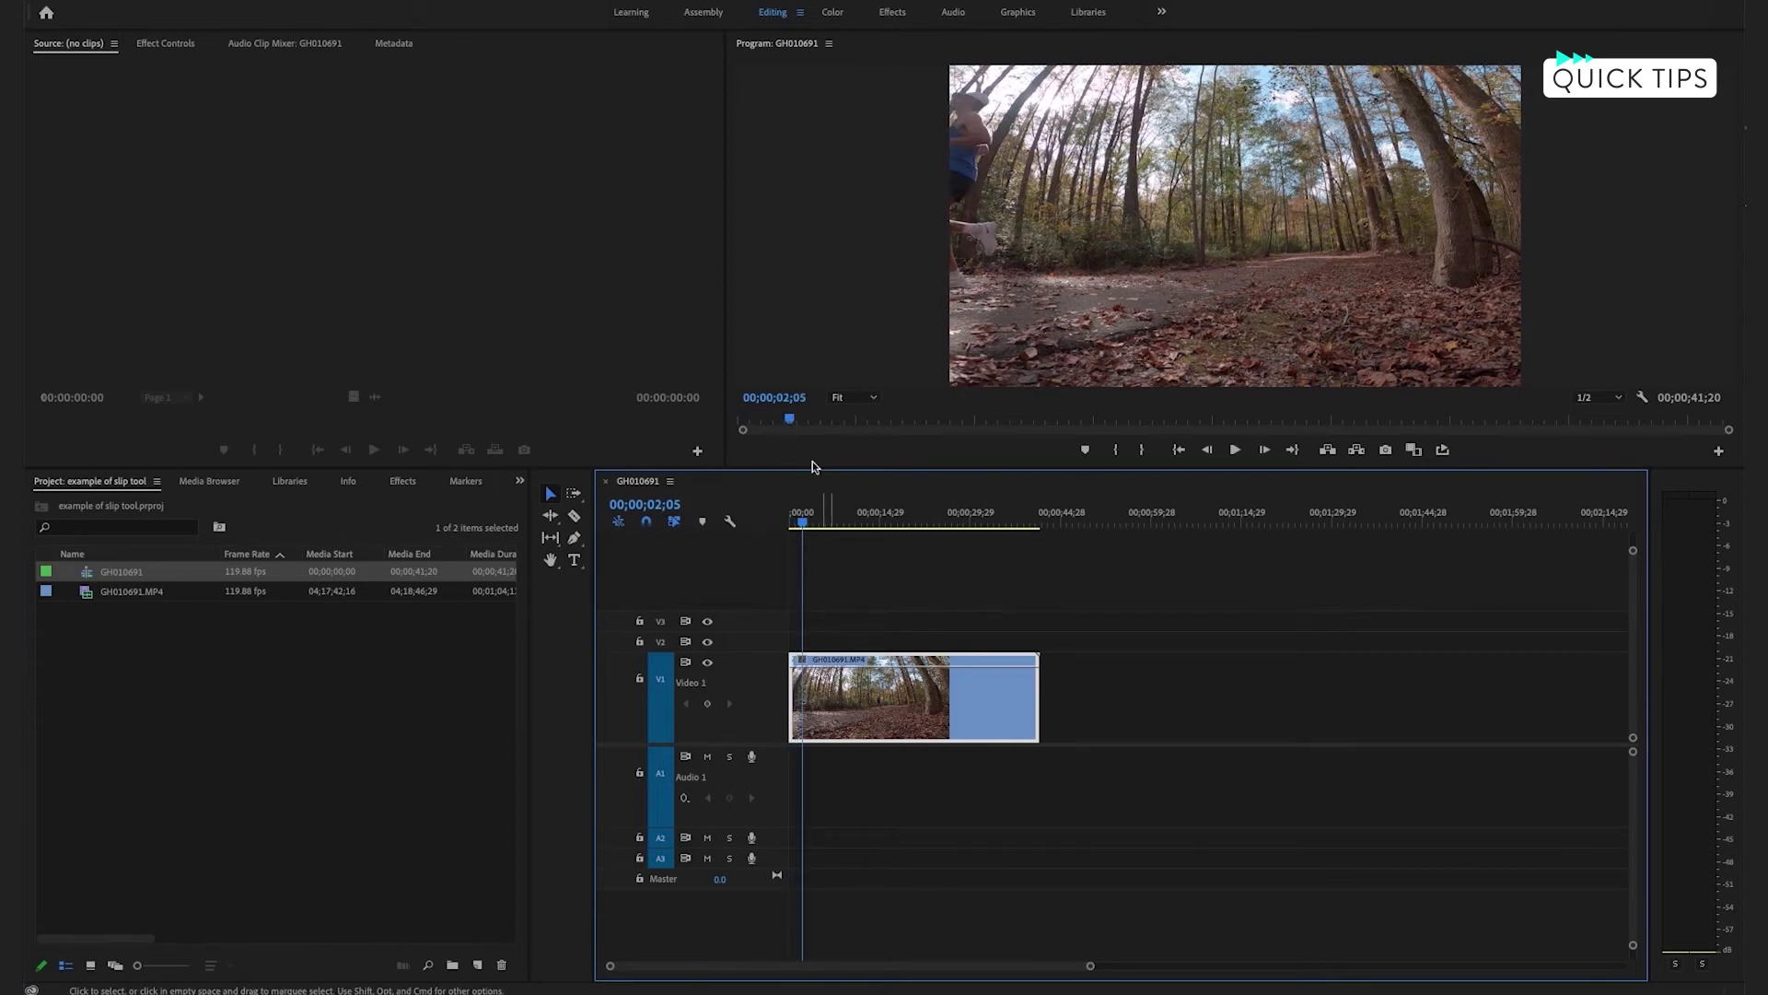
{"action": "mouse_move", "coordinate": [802, 522]}
{"action": "left_mouse_down"}
{"action": "mouse_move", "coordinate": [836, 532]}
{"action": "mouse_move", "coordinate": [811, 532]}
{"action": "left_mouse_up"}
{"action": "key", "text": "c"}
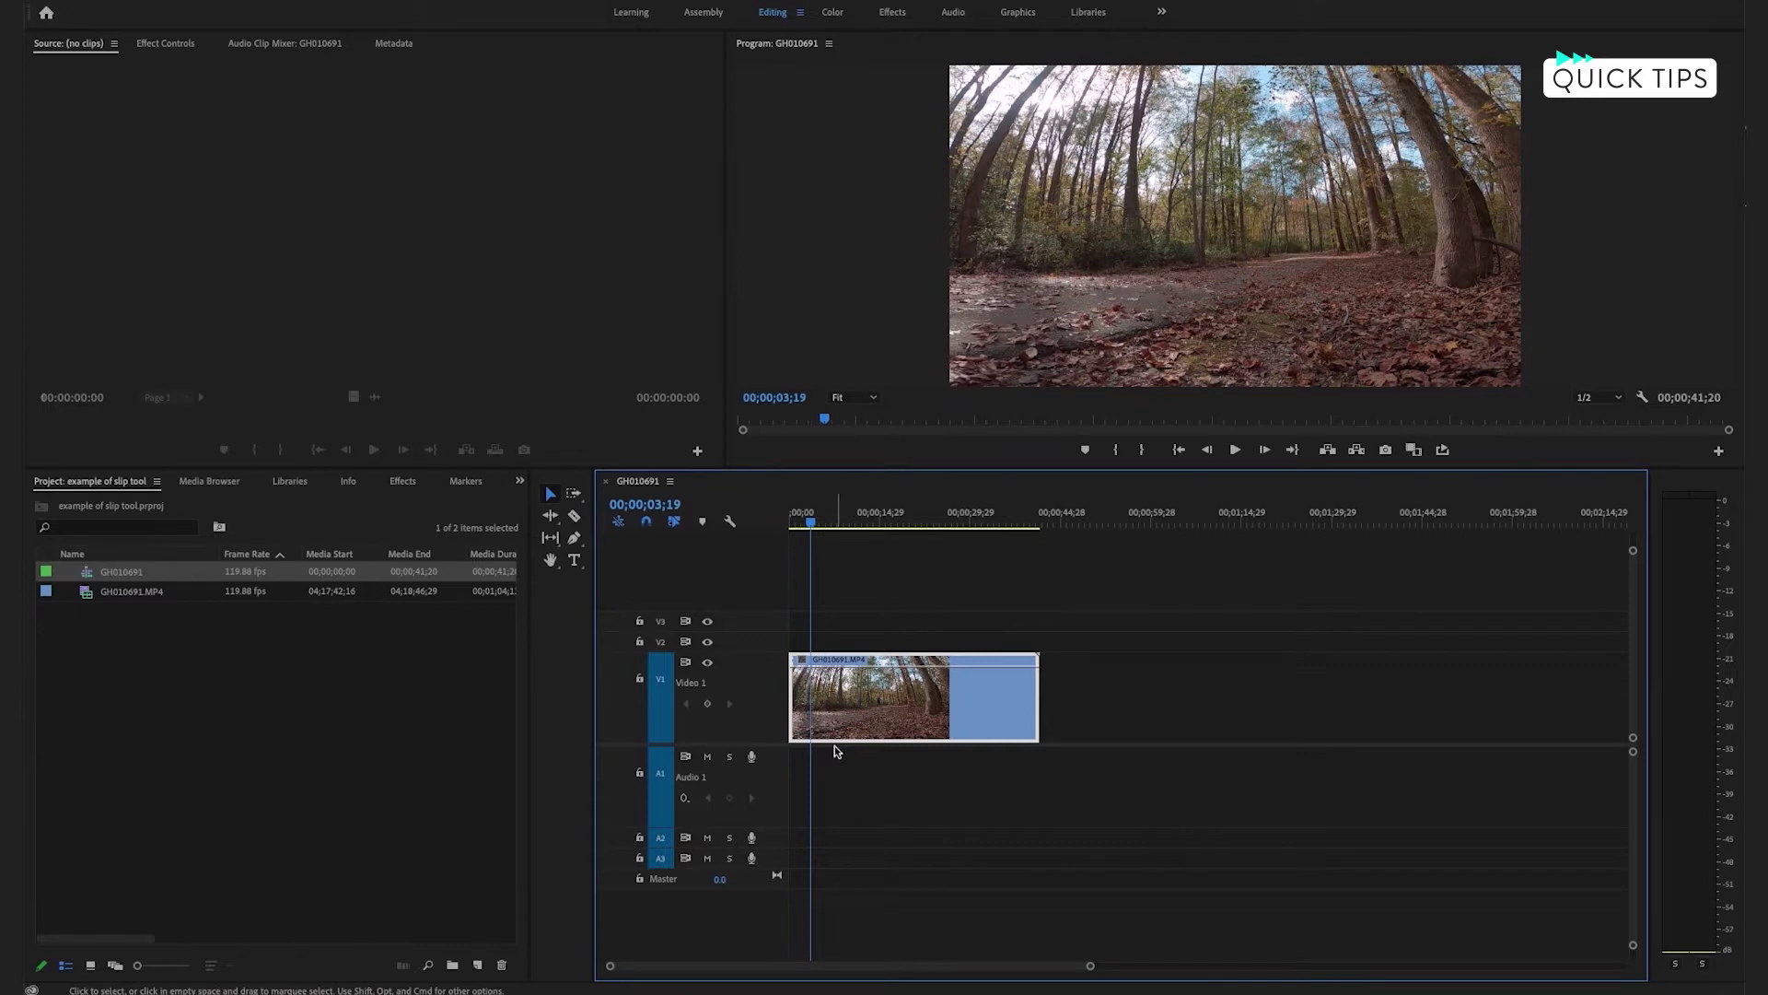
{"action": "left_click", "coordinate": [818, 697]}
{"action": "key", "text": "v"}
{"action": "left_click", "coordinate": [817, 527]}
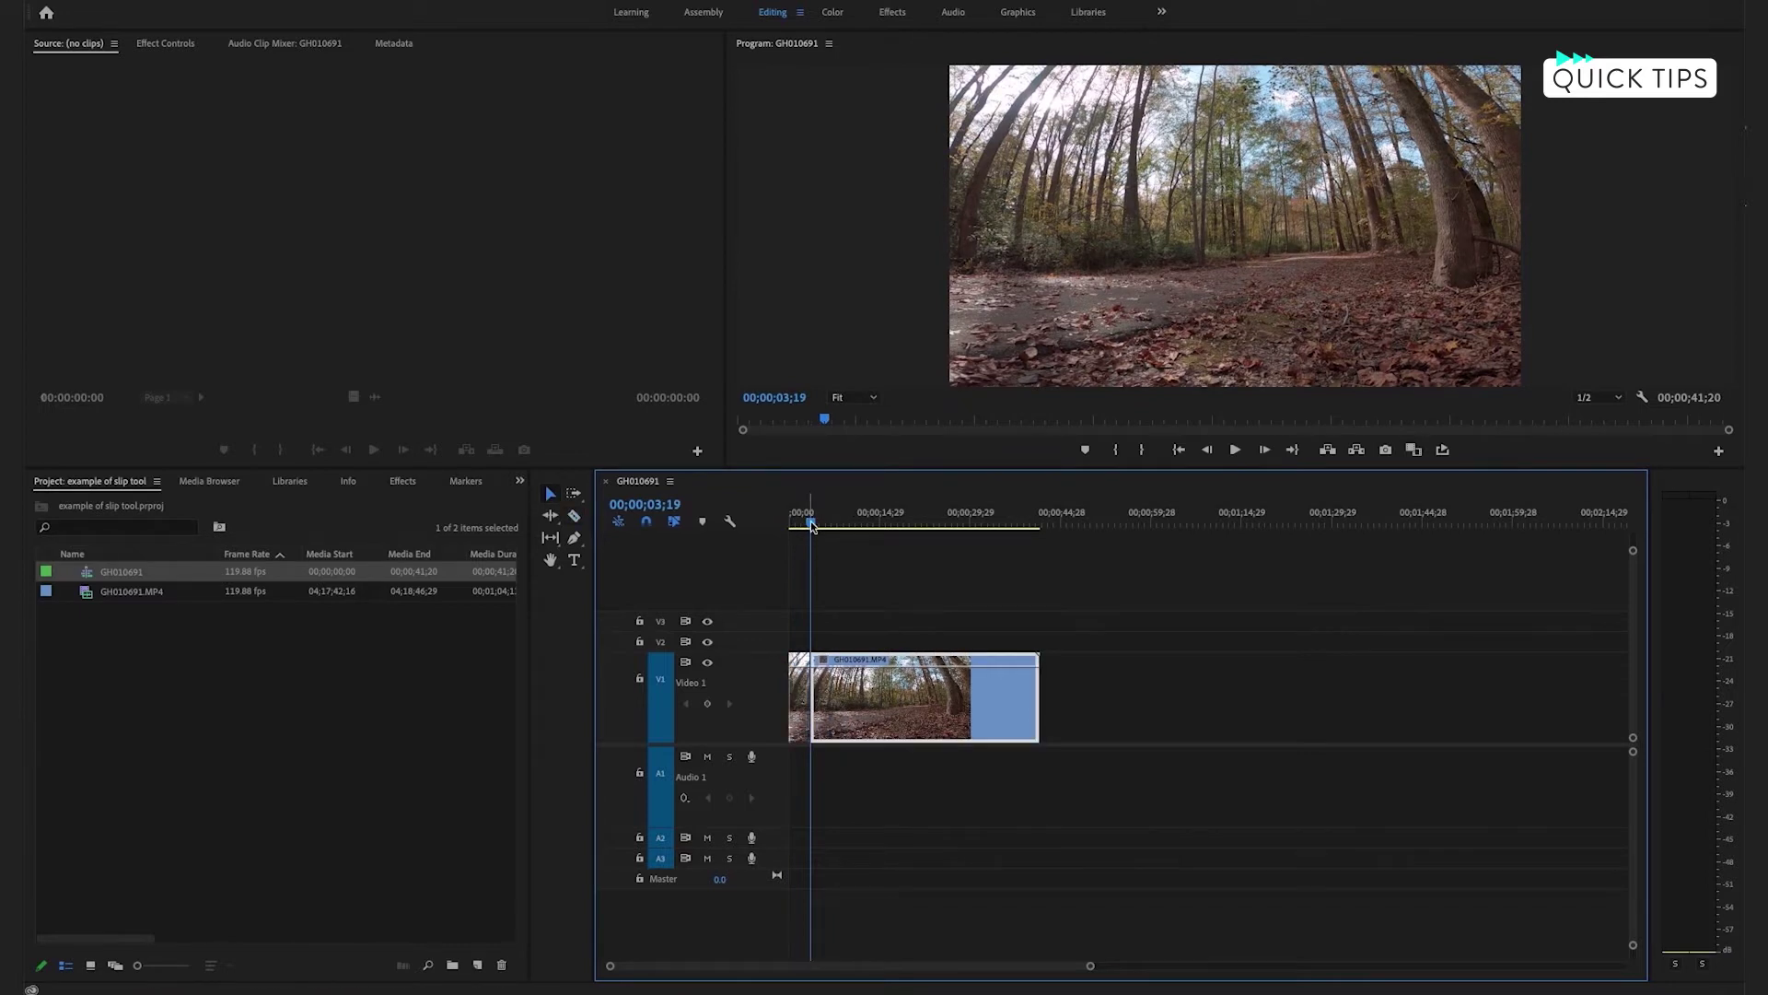
- Trim the second clip's beginning to the other camera angle, place it directly after the first clip, and play the sequence
{"action": "left_click_drag", "start_coordinate": [818, 527], "coordinate": [914, 534]}
{"action": "mouse_move", "coordinate": [822, 686]}
{"action": "left_mouse_down"}
{"action": "mouse_move", "coordinate": [919, 702]}
{"action": "mouse_move", "coordinate": [829, 705]}
{"action": "left_mouse_up"}
{"action": "key", "text": "Home"}
{"action": "key", "text": "space"}
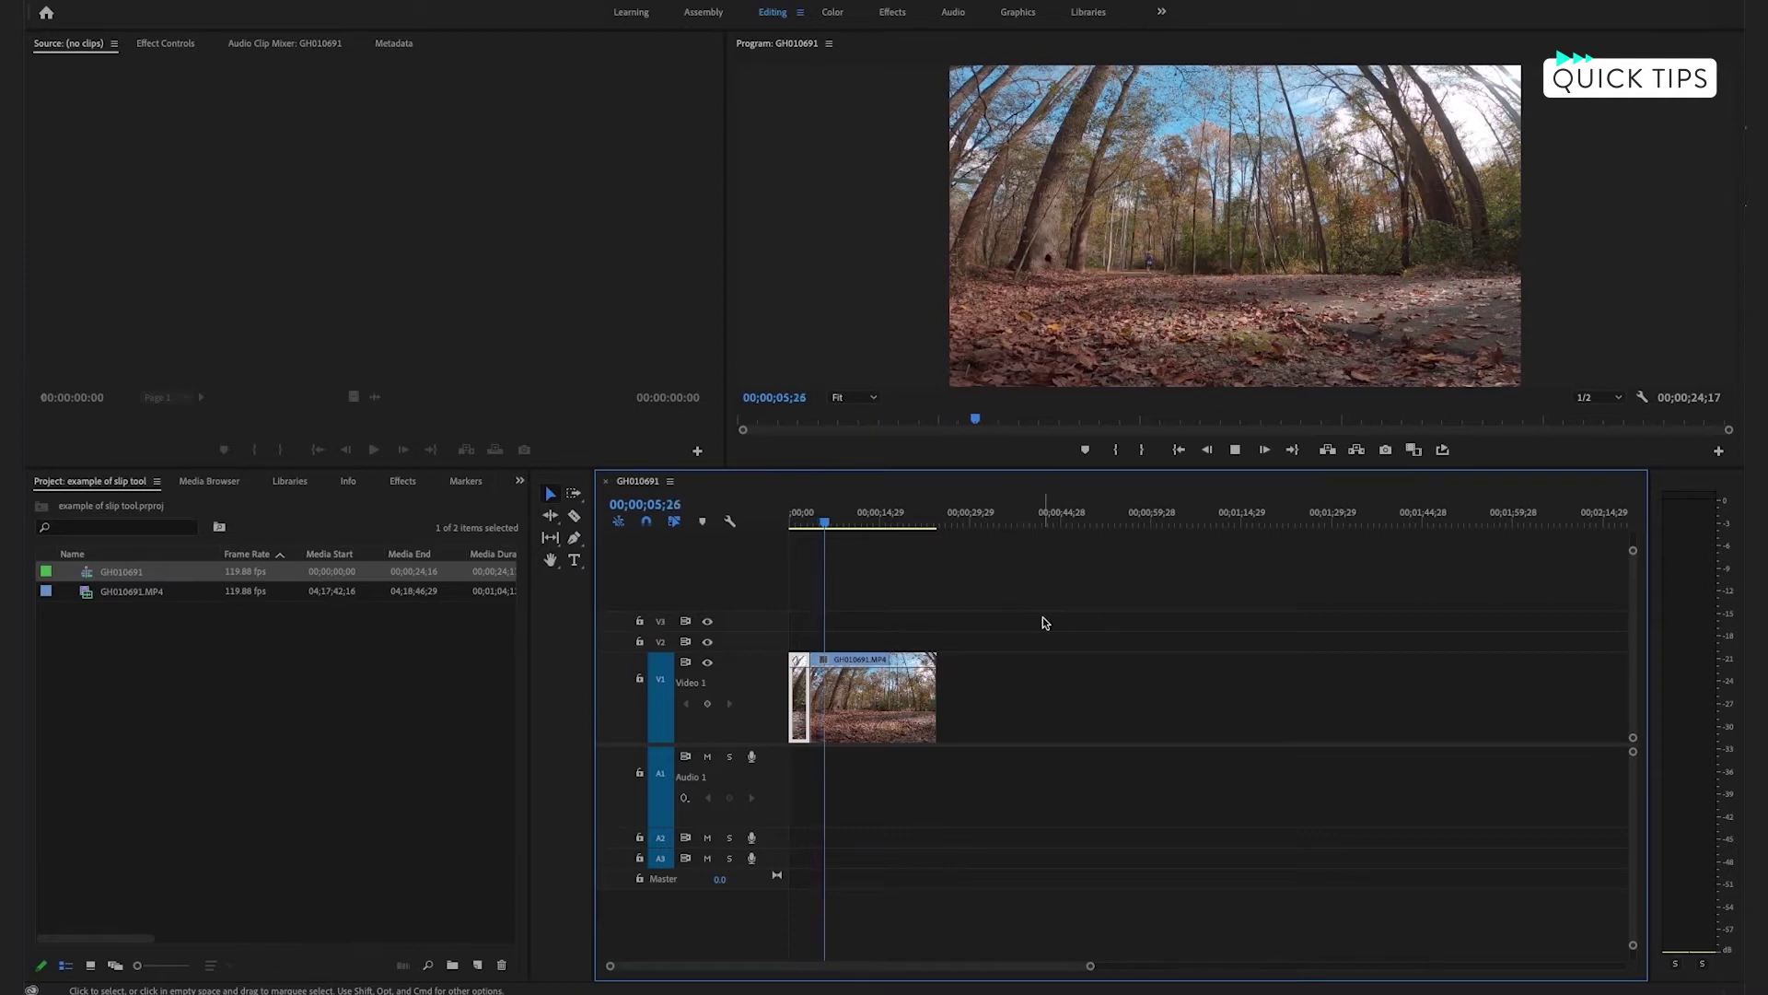
- Split the second clip at 00;00;06;27, delete the portion after the cut, and return the playhead to the sequence start
{"action": "key", "text": "space"}
{"action": "key", "text": "space"}
{"action": "key", "text": "f"}
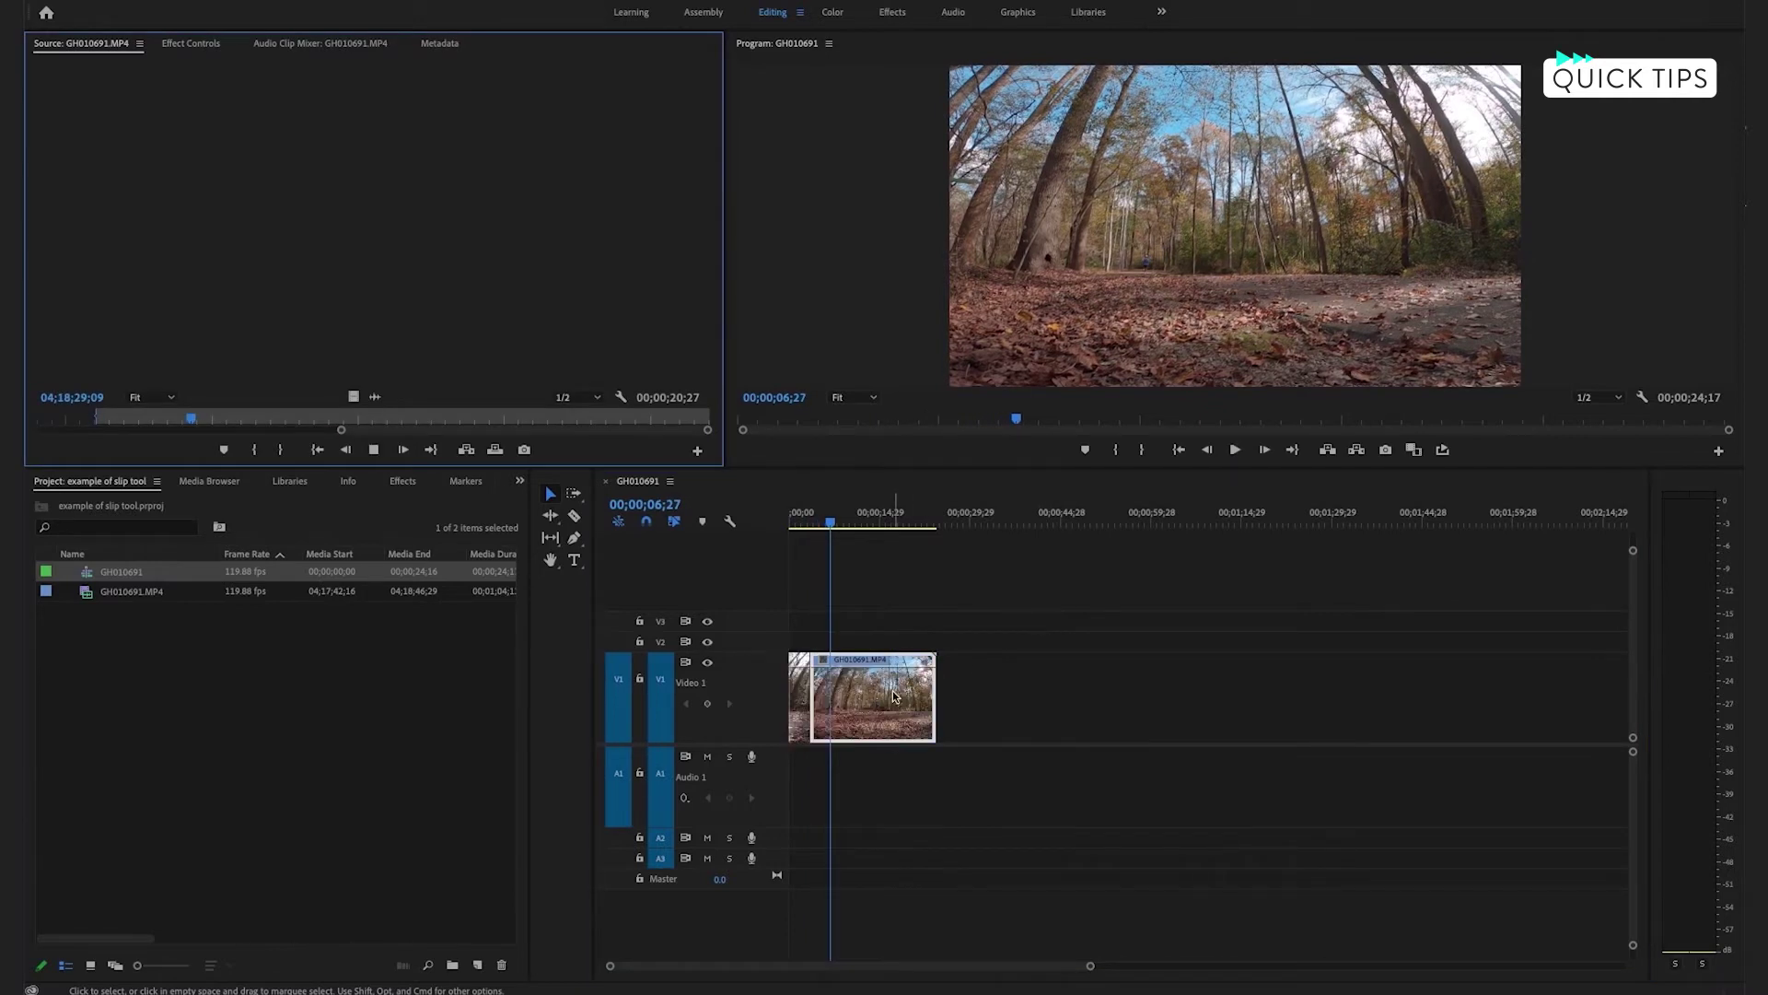
{"action": "left_click", "coordinate": [879, 698]}
{"action": "key", "text": "c"}
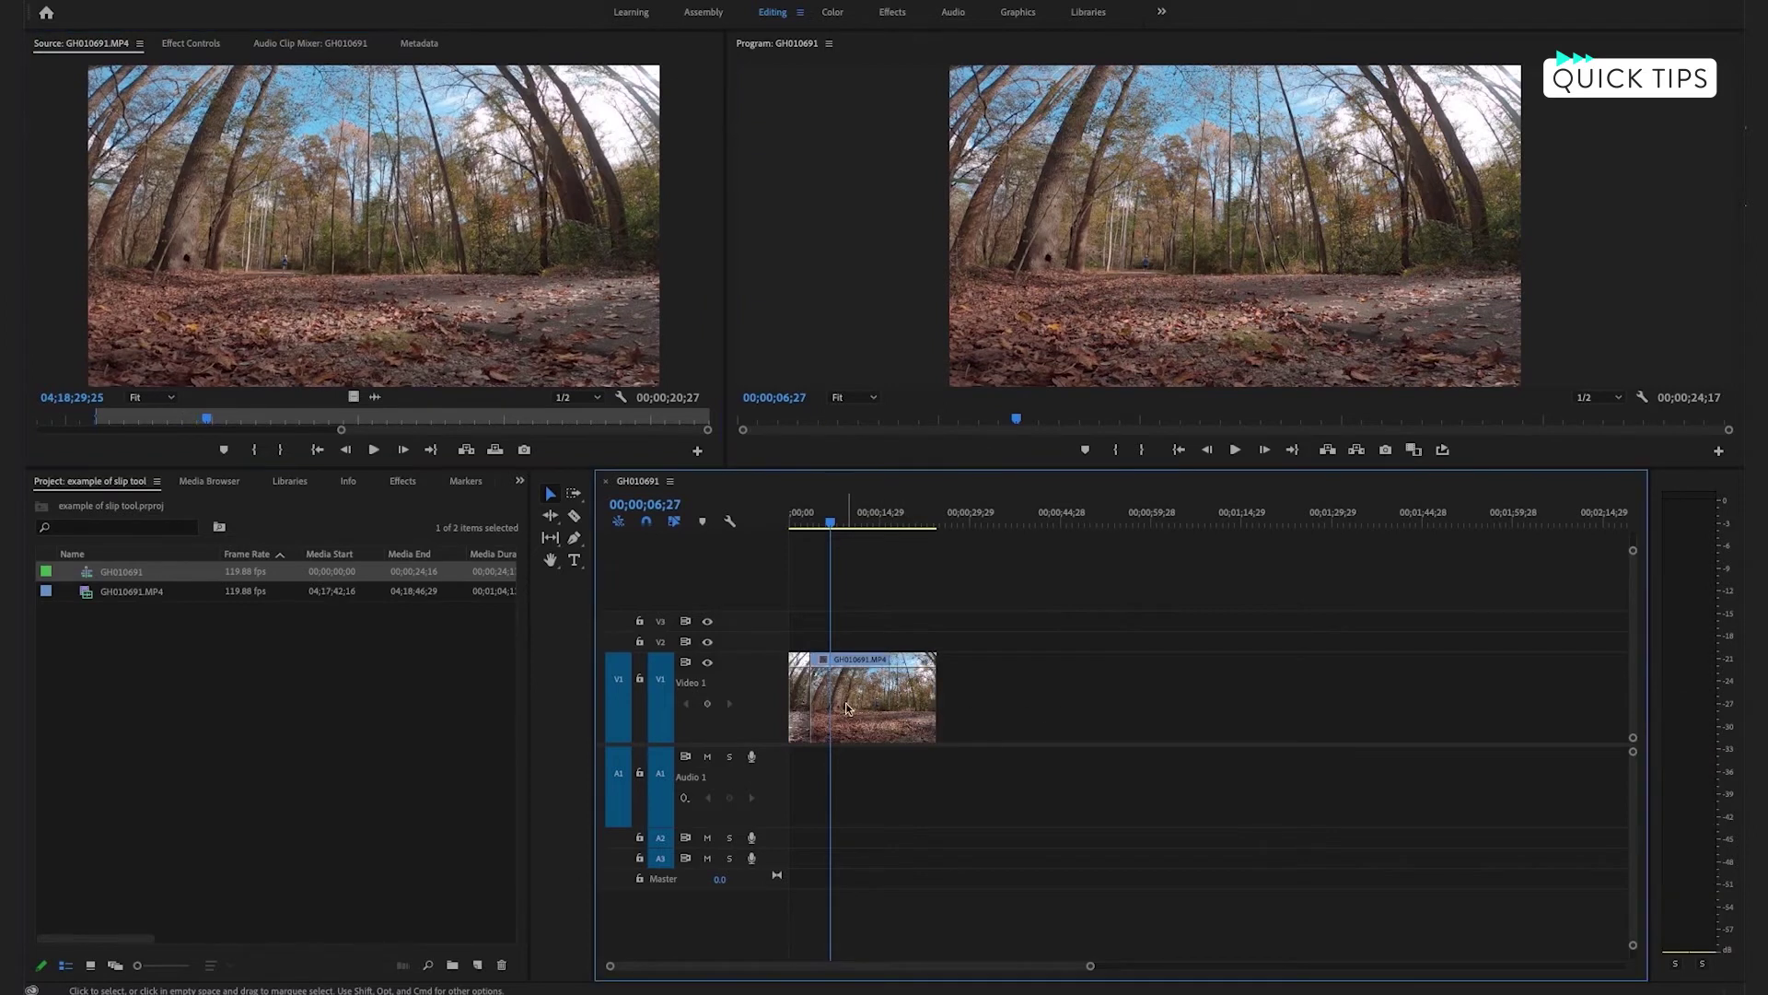
{"action": "left_click", "coordinate": [843, 706]}
{"action": "key", "text": "v"}
{"action": "left_click", "coordinate": [893, 699]}
{"action": "key", "text": "Delete"}
{"action": "mouse_move", "coordinate": [834, 522]}
{"action": "left_mouse_down"}
{"action": "mouse_move", "coordinate": [782, 525]}
{"action": "mouse_move", "coordinate": [828, 529]}
{"action": "left_mouse_up"}
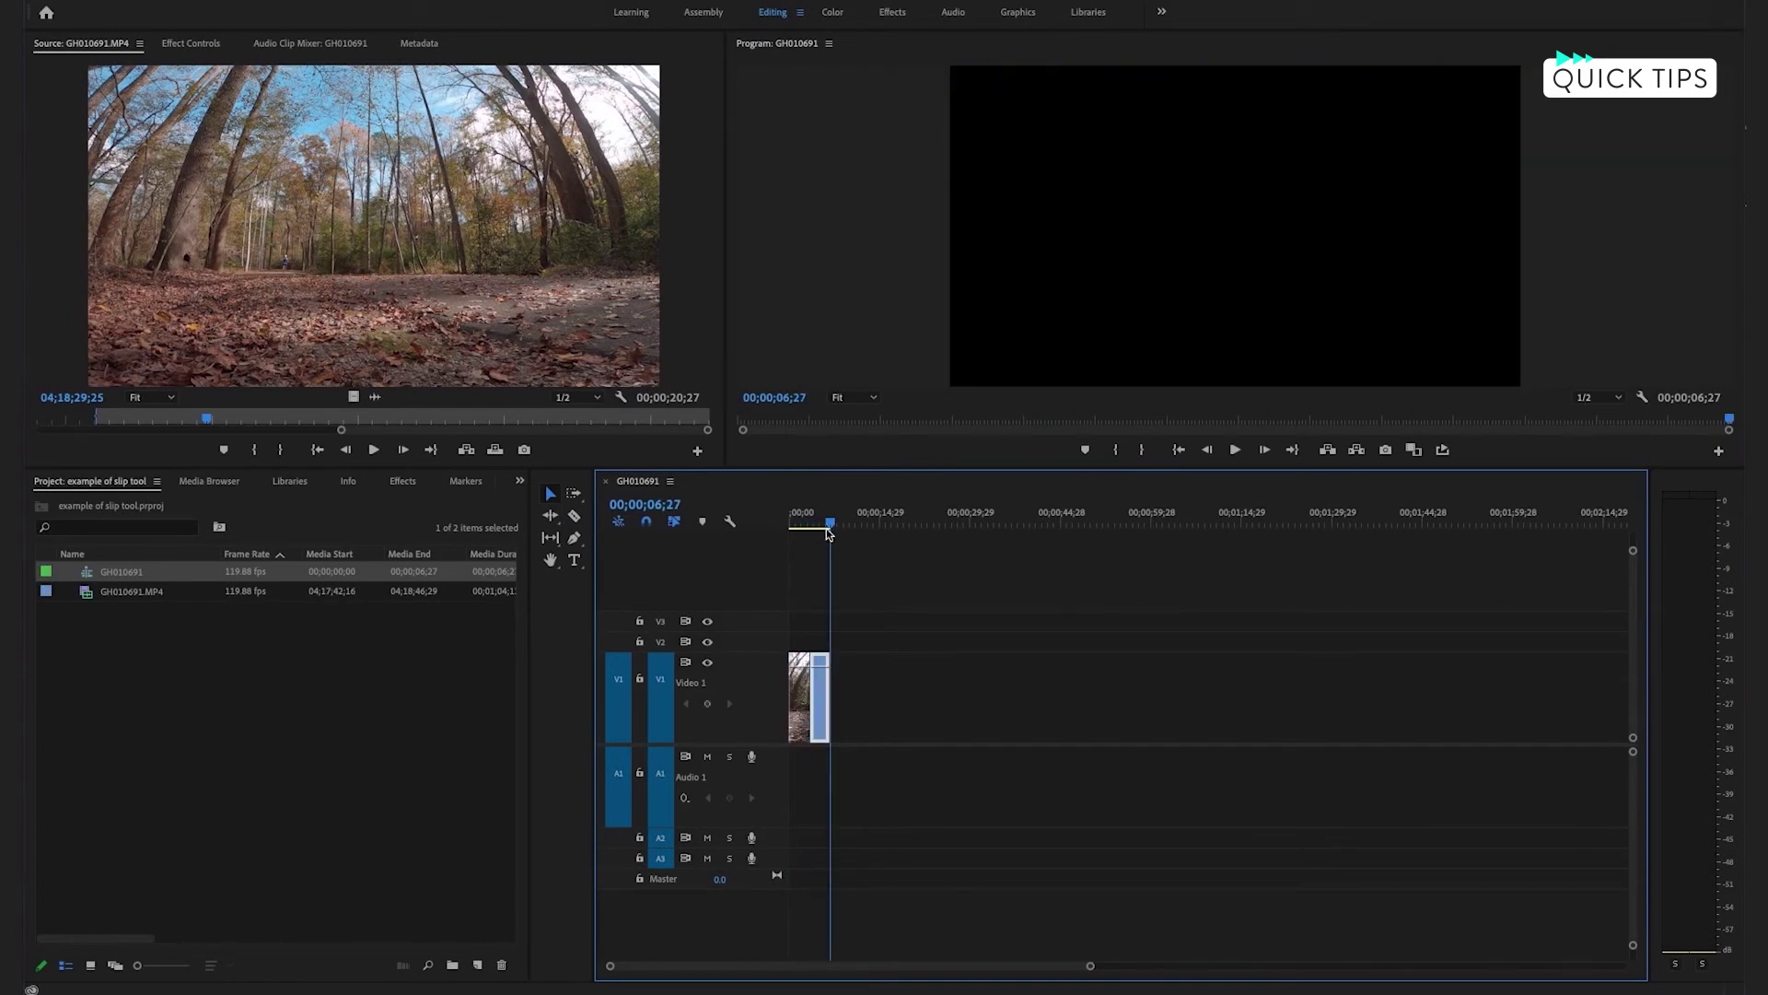
{"action": "left_click_drag", "start_coordinate": [831, 528], "coordinate": [669, 549]}
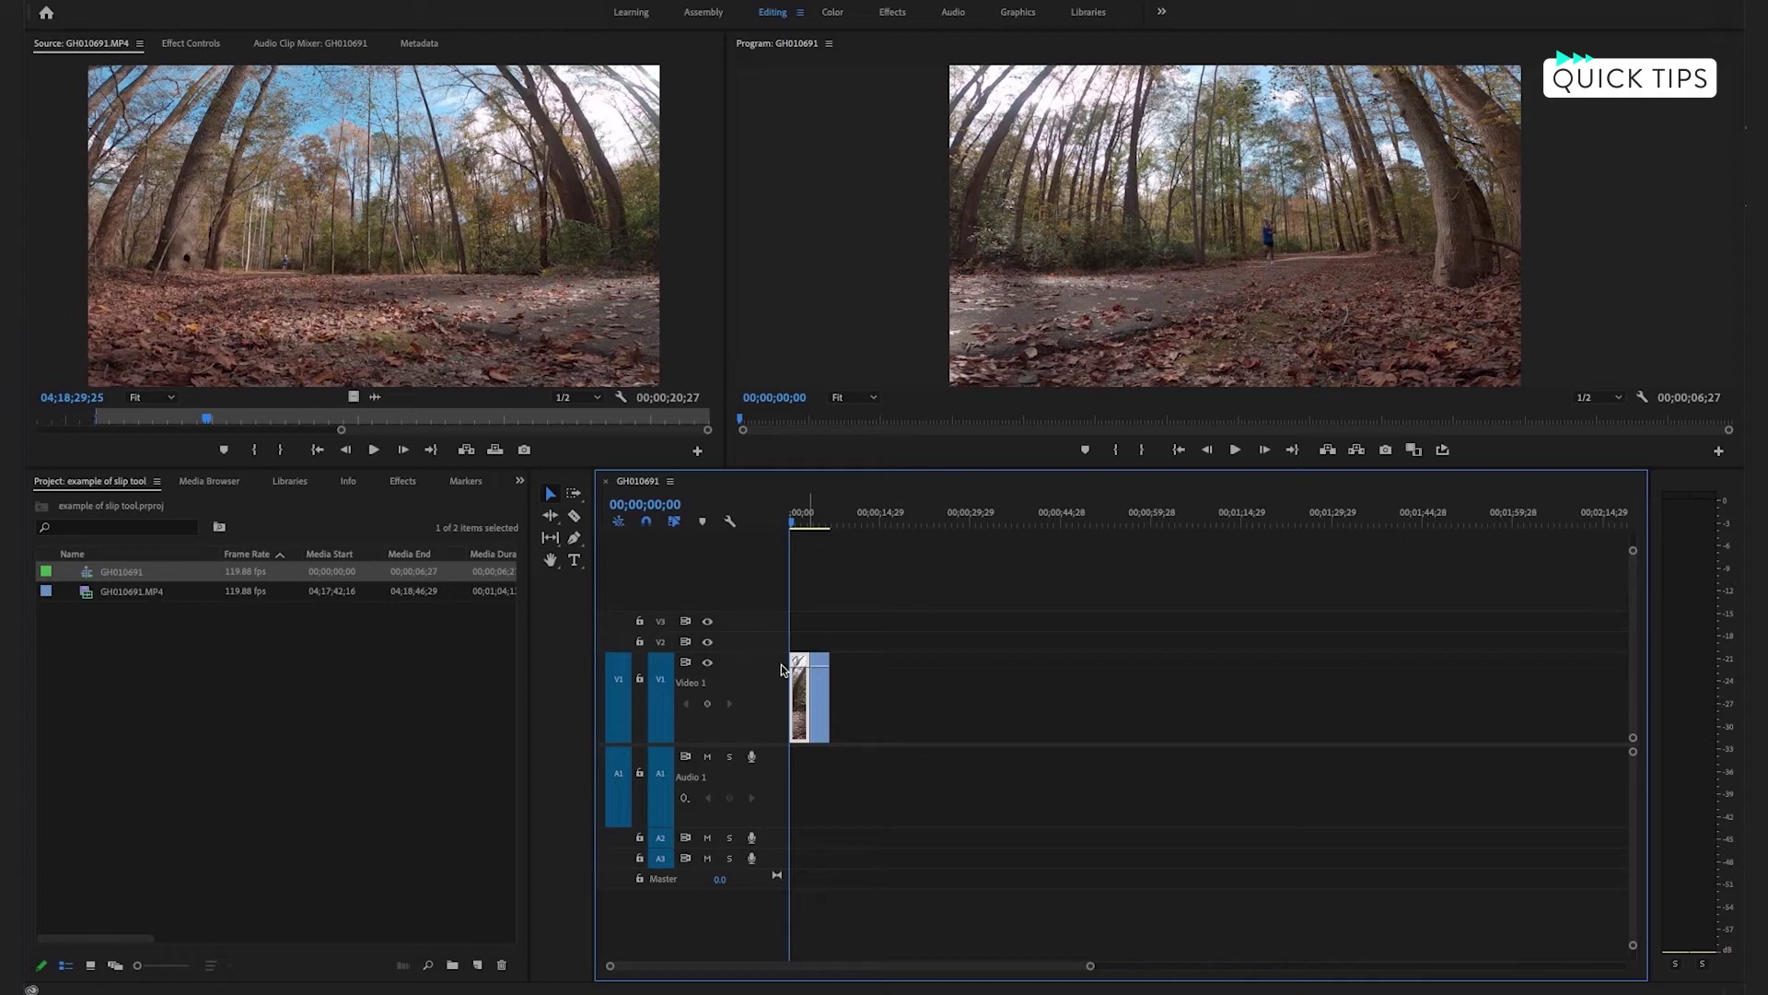
- Try to lengthen the second clip and shift it away from the first clip, and undo these edits
{"action": "mouse_move", "coordinate": [833, 699]}
{"action": "left_mouse_down"}
{"action": "mouse_move", "coordinate": [941, 711]}
{"action": "mouse_move", "coordinate": [838, 705]}
{"action": "mouse_move", "coordinate": [855, 708]}
{"action": "left_mouse_up"}
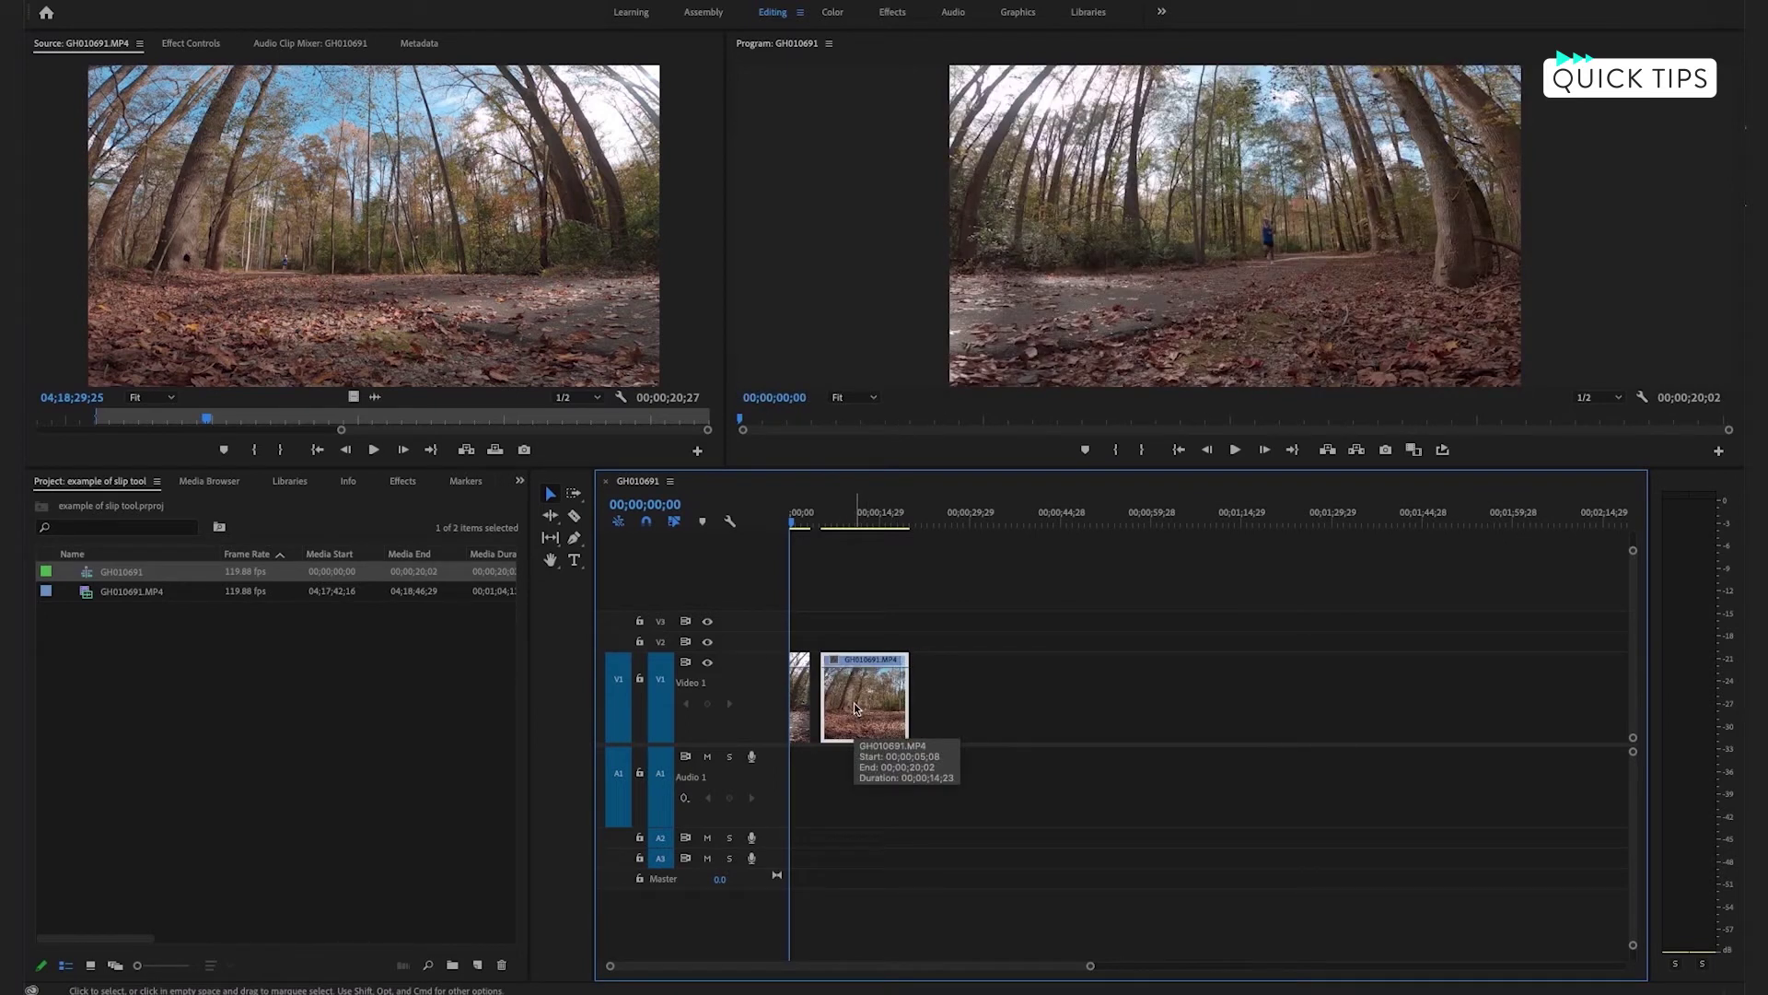
{"action": "key", "text": "super+z"}
{"action": "key", "text": "super+z"}
{"action": "key", "text": "super+z"}
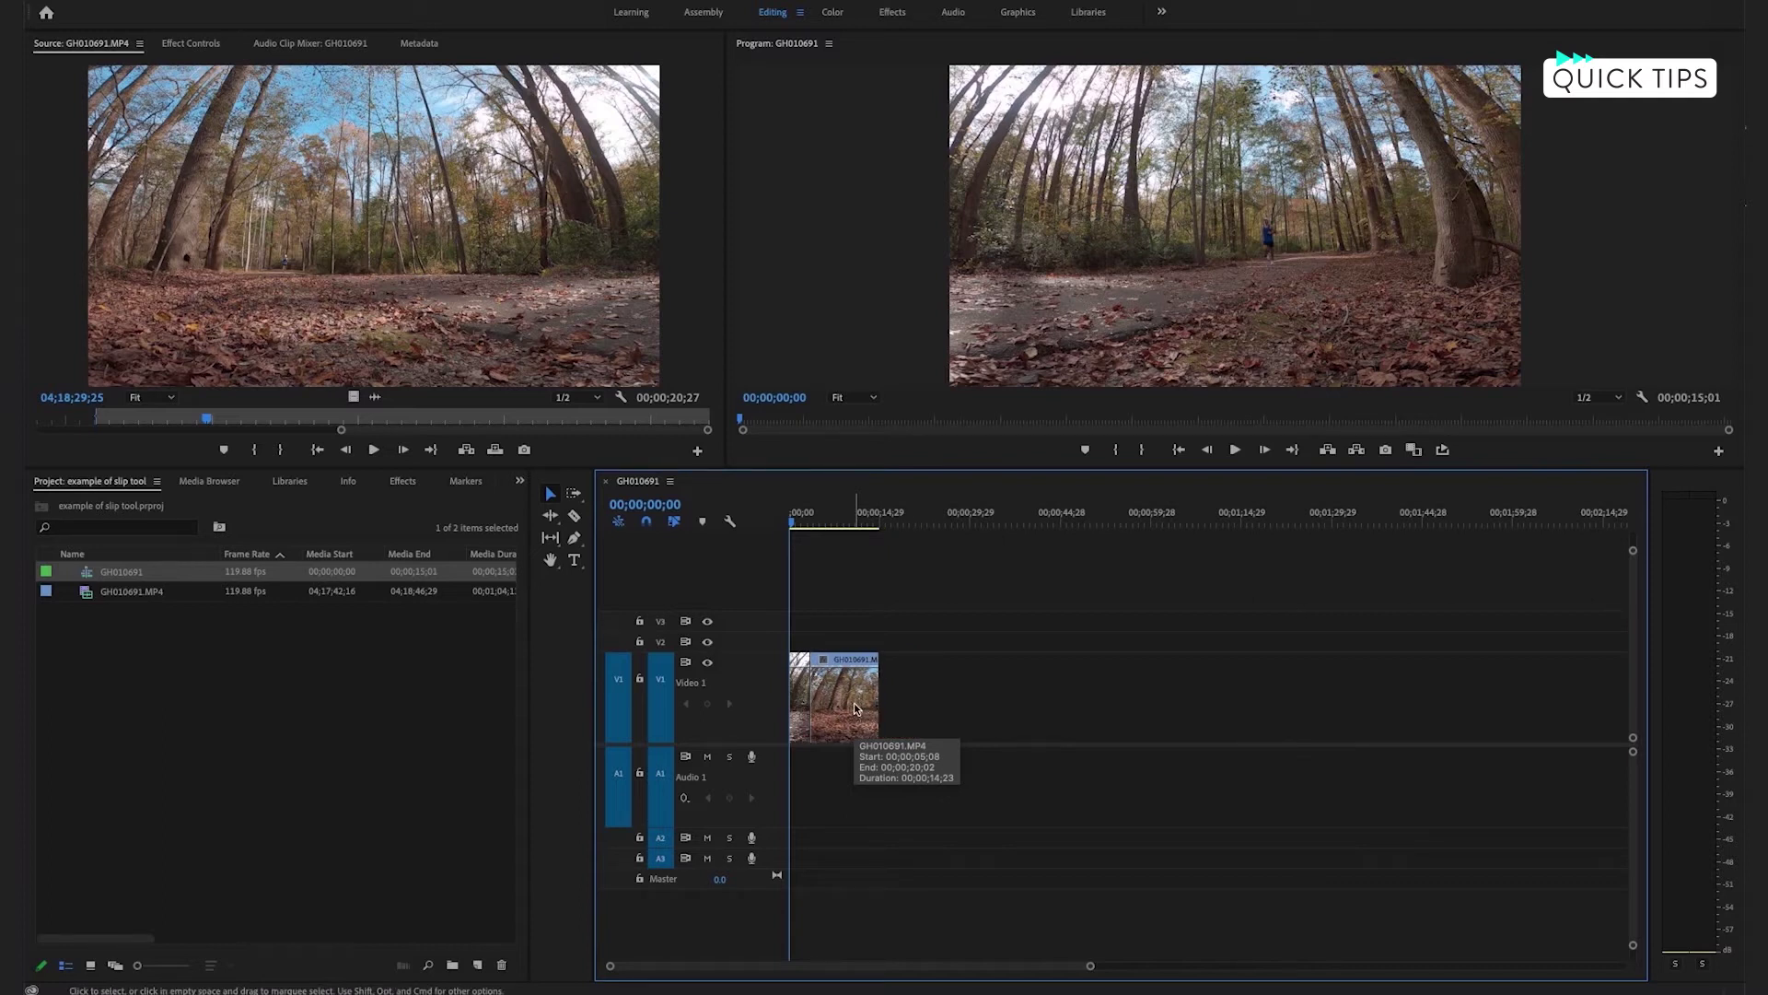
{"action": "key", "text": "super+z"}
- Trim the end of the second clip to about 00;00;09;18 and play the edit from the sequence start
{"action": "left_click_drag", "start_coordinate": [934, 696], "coordinate": [846, 697]}
{"action": "left_click_drag", "start_coordinate": [862, 521], "coordinate": [790, 522]}
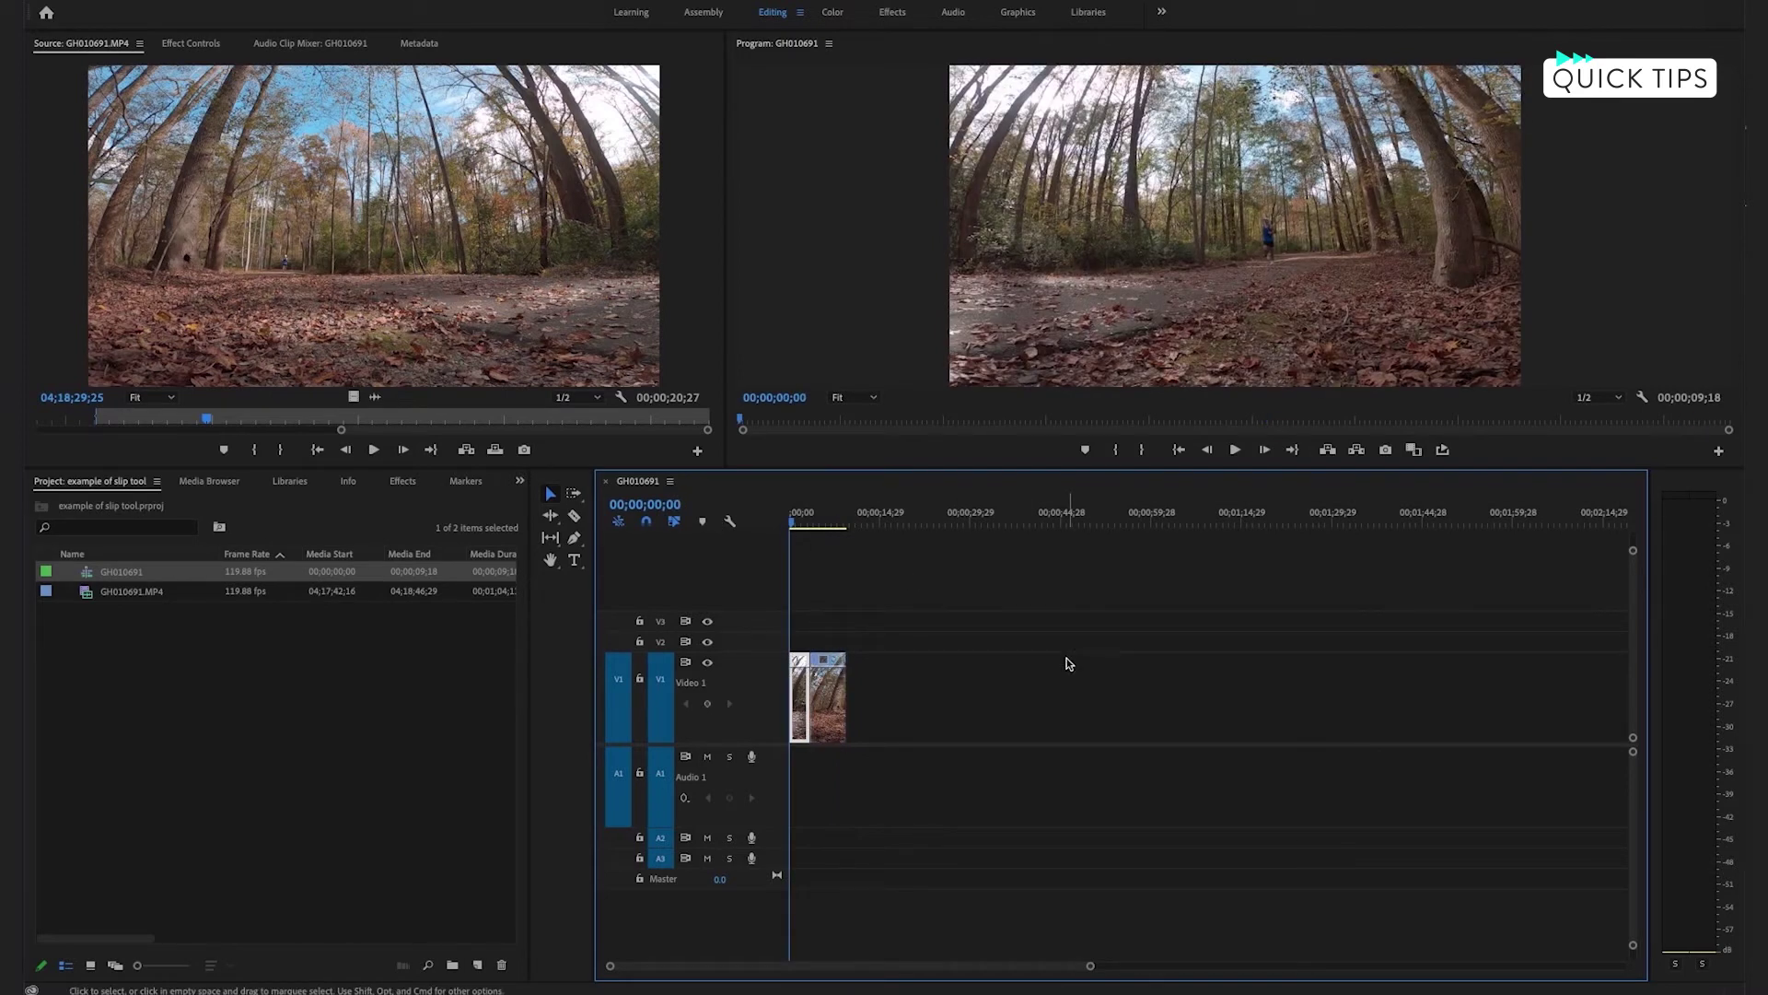
{"action": "key", "text": "space"}
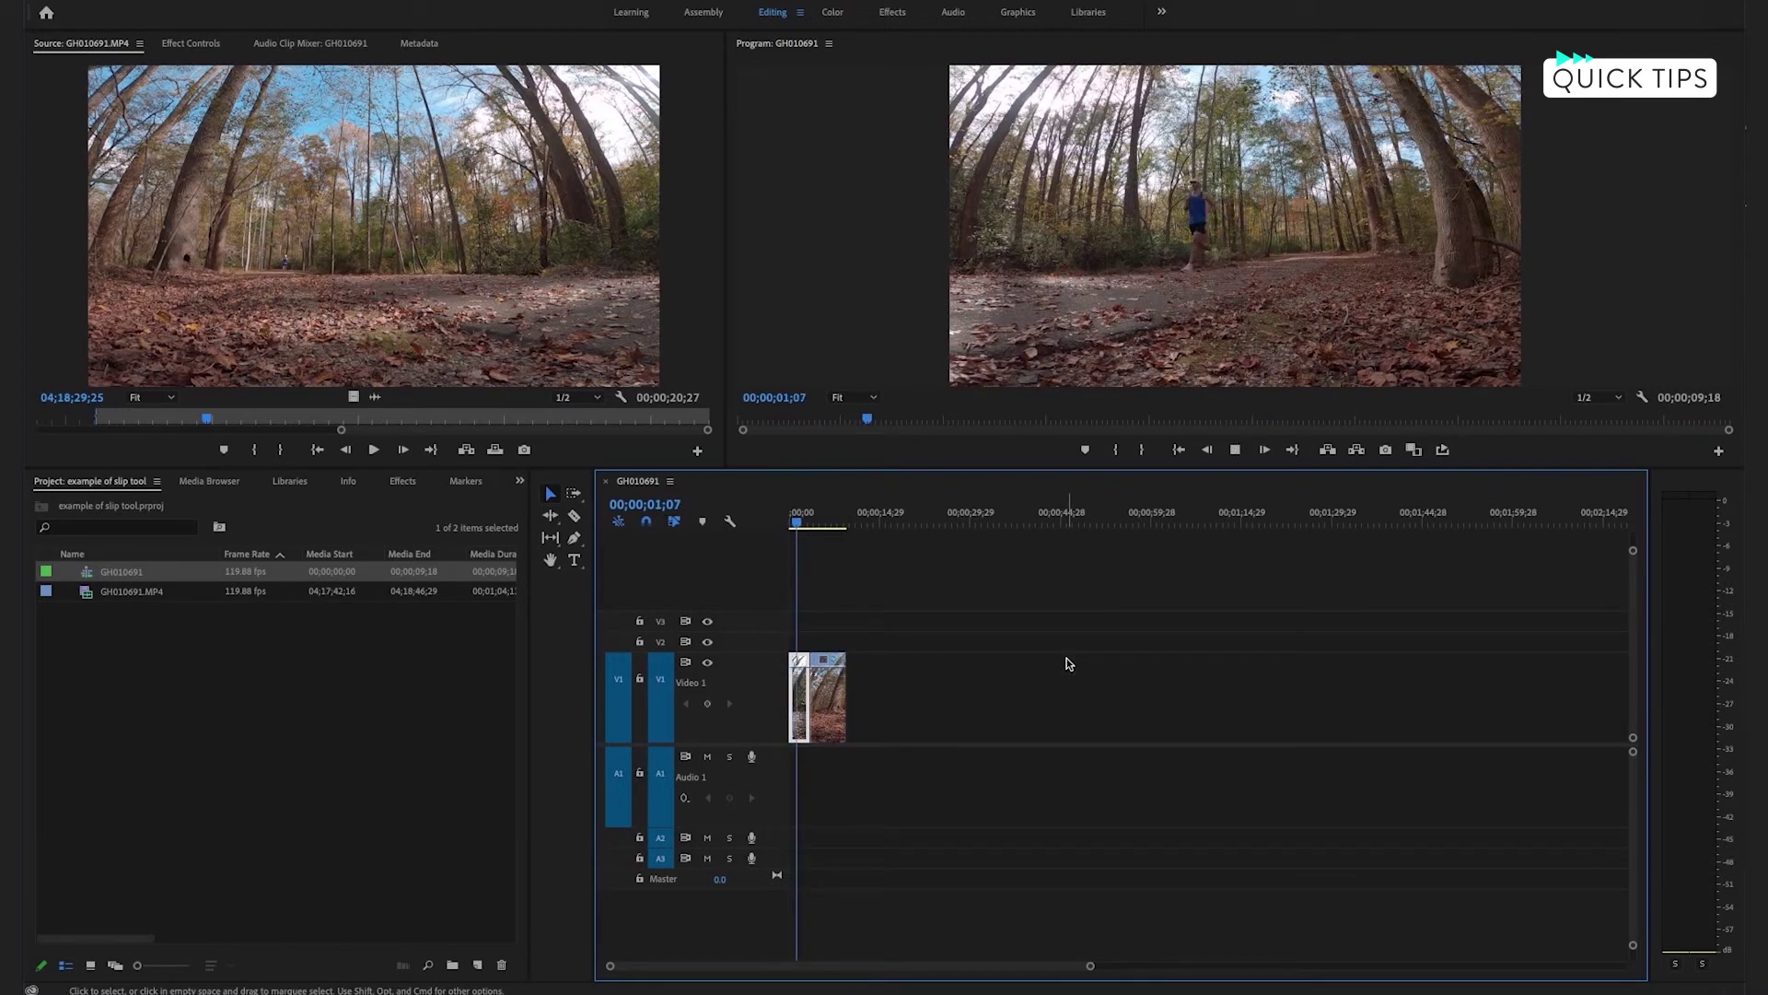
{"action": "key", "text": "space"}
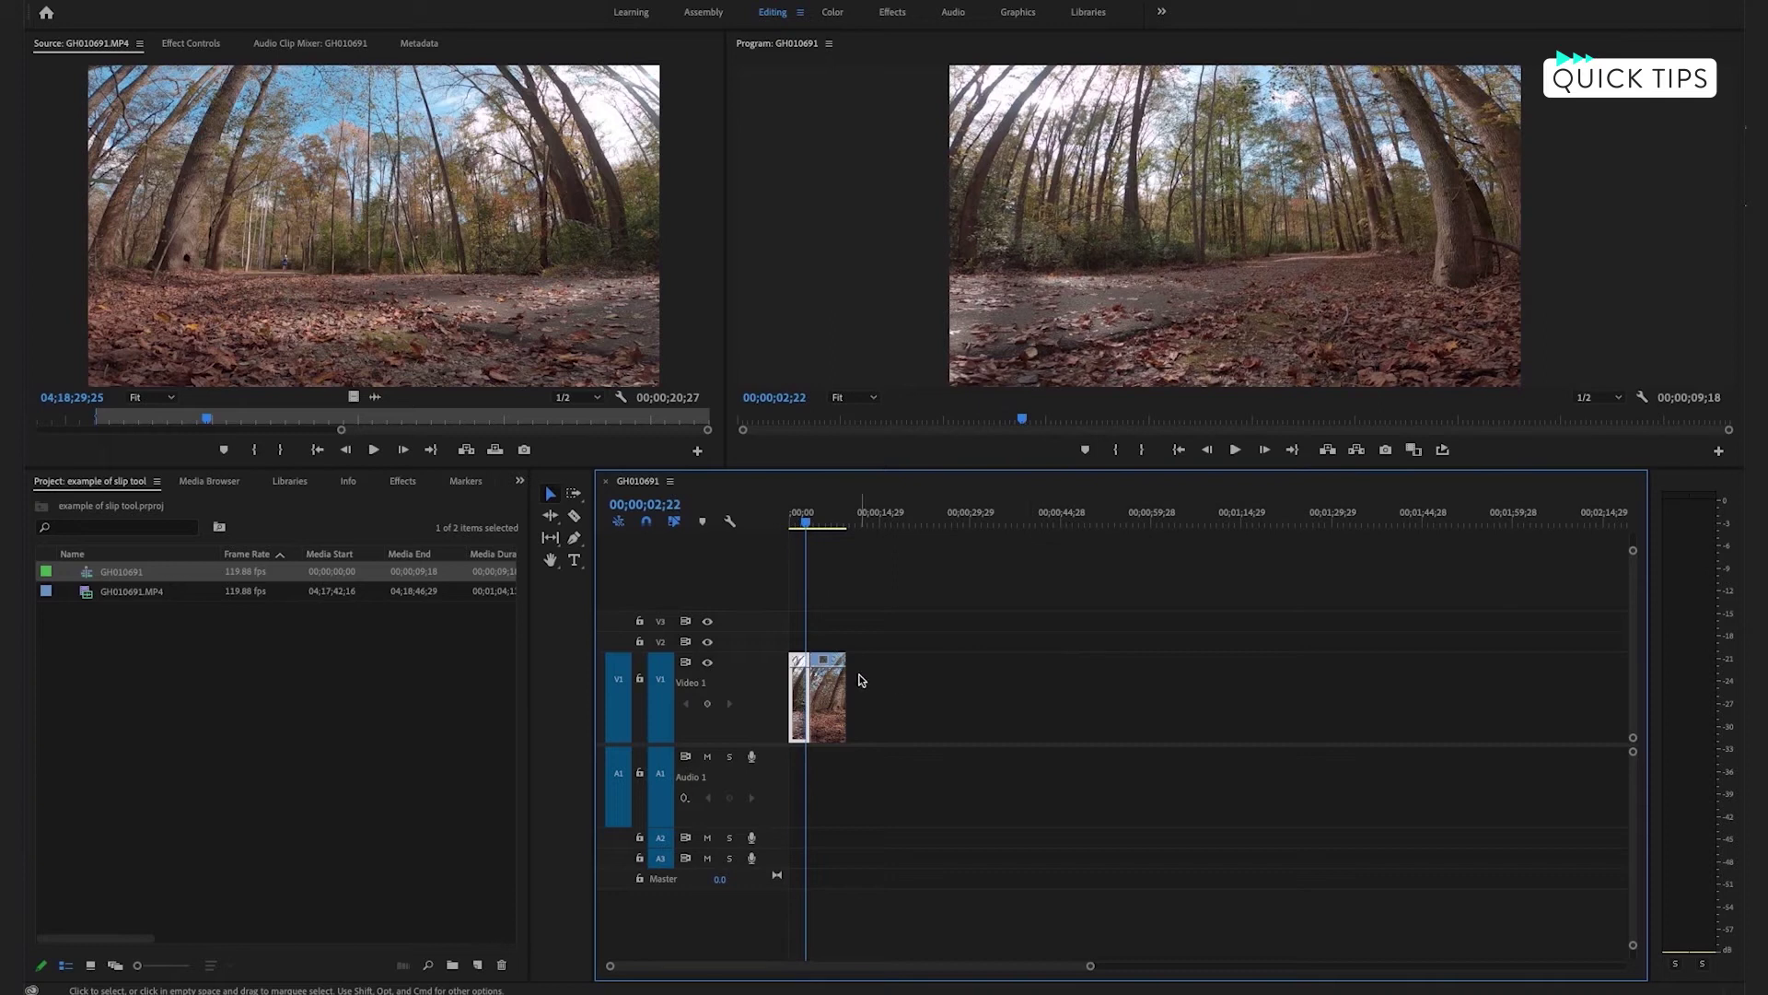
- Slip the first clip's content to an earlier part of its footage, keeping its position and duration on the timeline
{"action": "left_click_drag", "start_coordinate": [802, 524], "coordinate": [807, 526]}
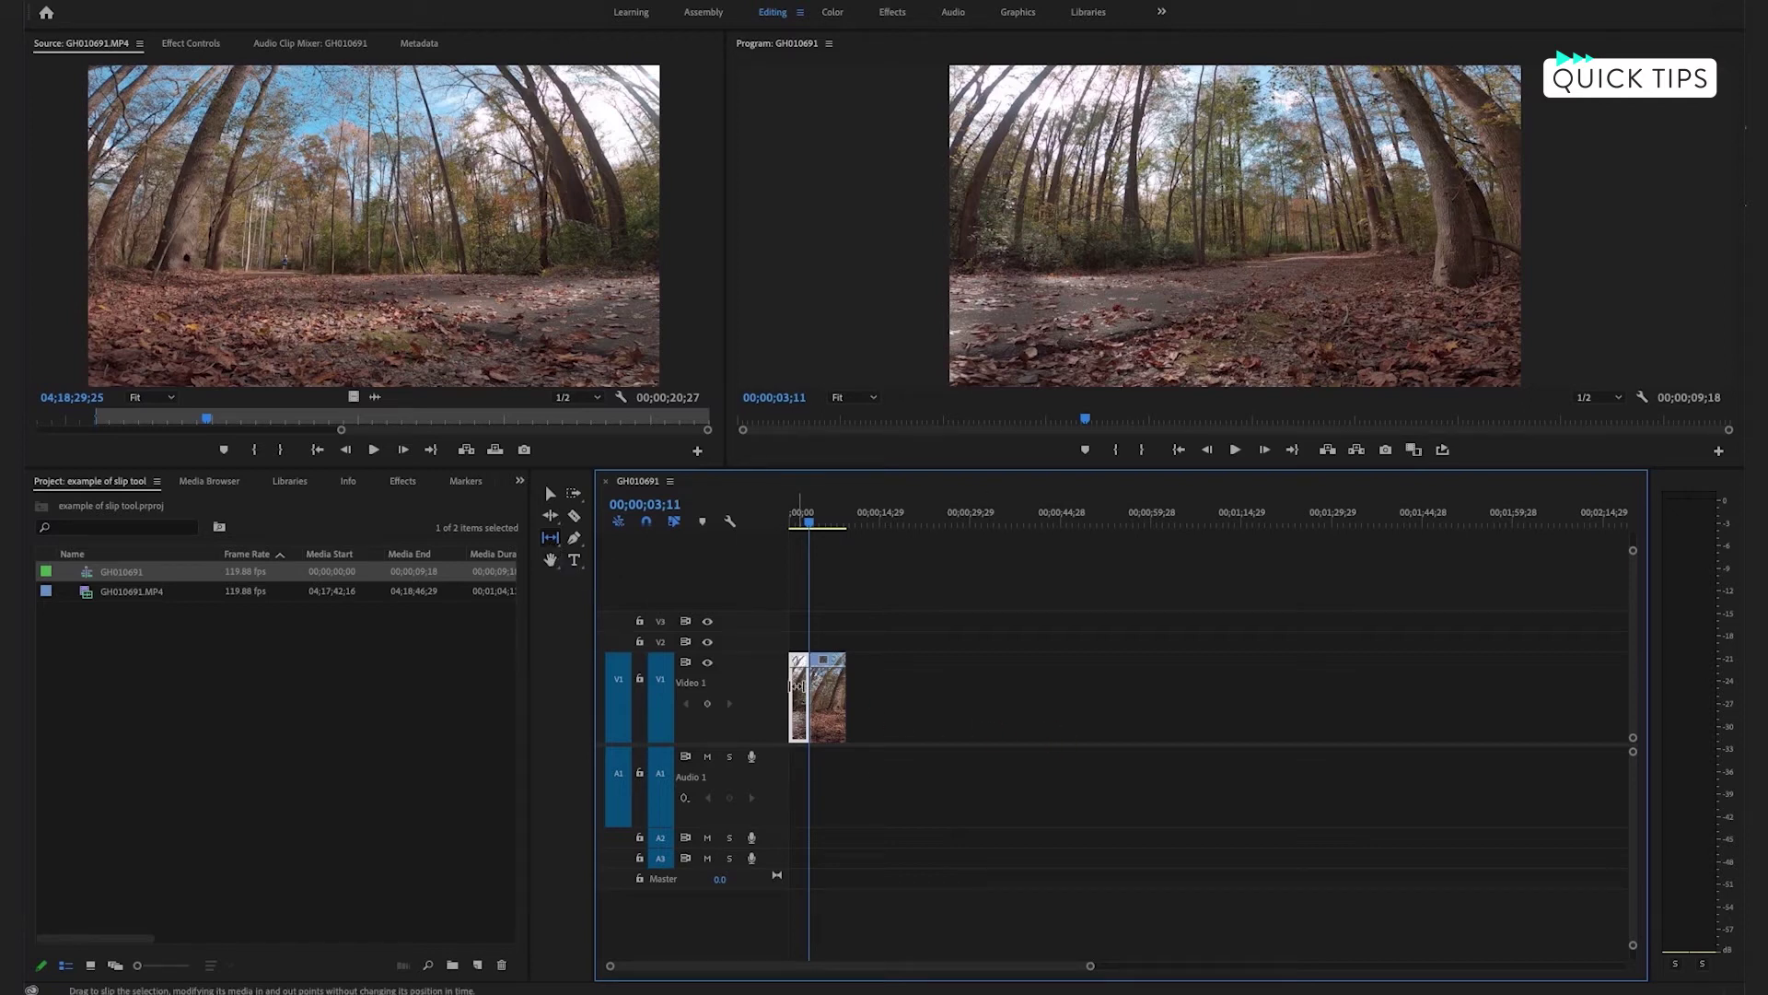
{"action": "left_click_drag", "start_coordinate": [797, 686], "coordinate": [793, 685]}
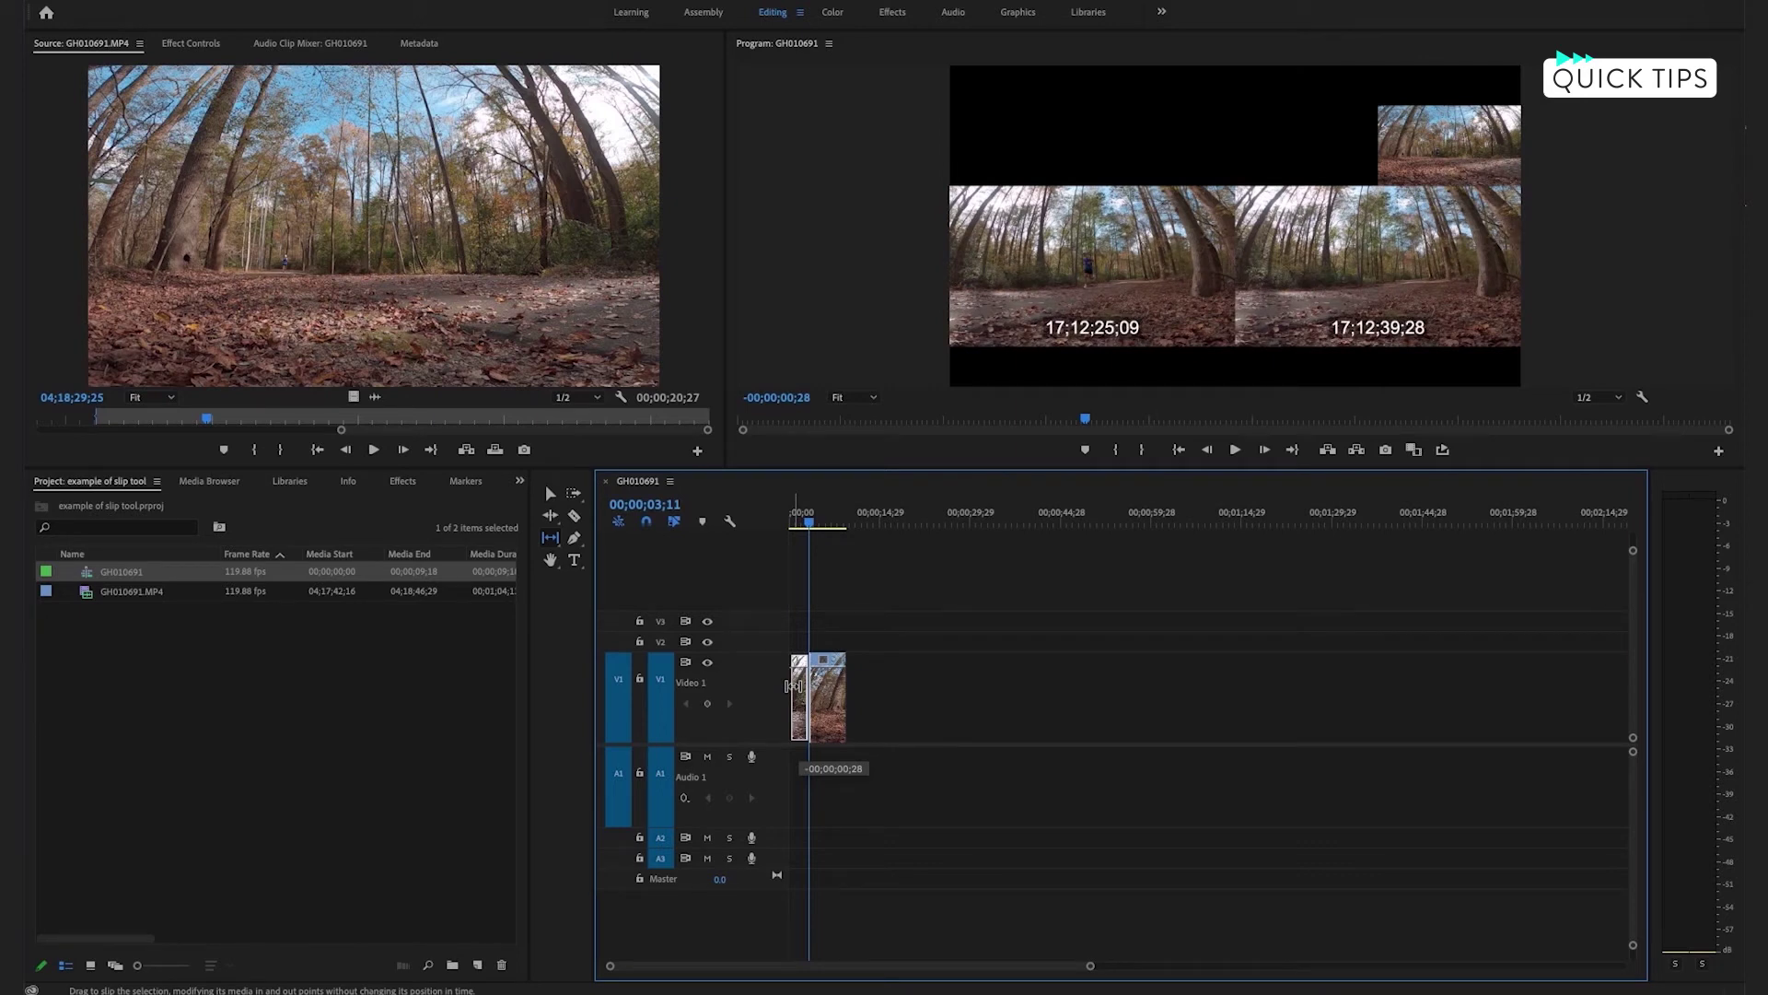
{"action": "left_click_drag", "start_coordinate": [793, 685], "coordinate": [829, 696]}
{"action": "key", "text": "v"}
- Slip the first clip by about -00;00;01;19 so it ends as the runner leaves the frame, and check the frame at 00;00;03;18
{"action": "left_click_drag", "start_coordinate": [1091, 966], "coordinate": [898, 967]}
{"action": "key", "text": "y"}
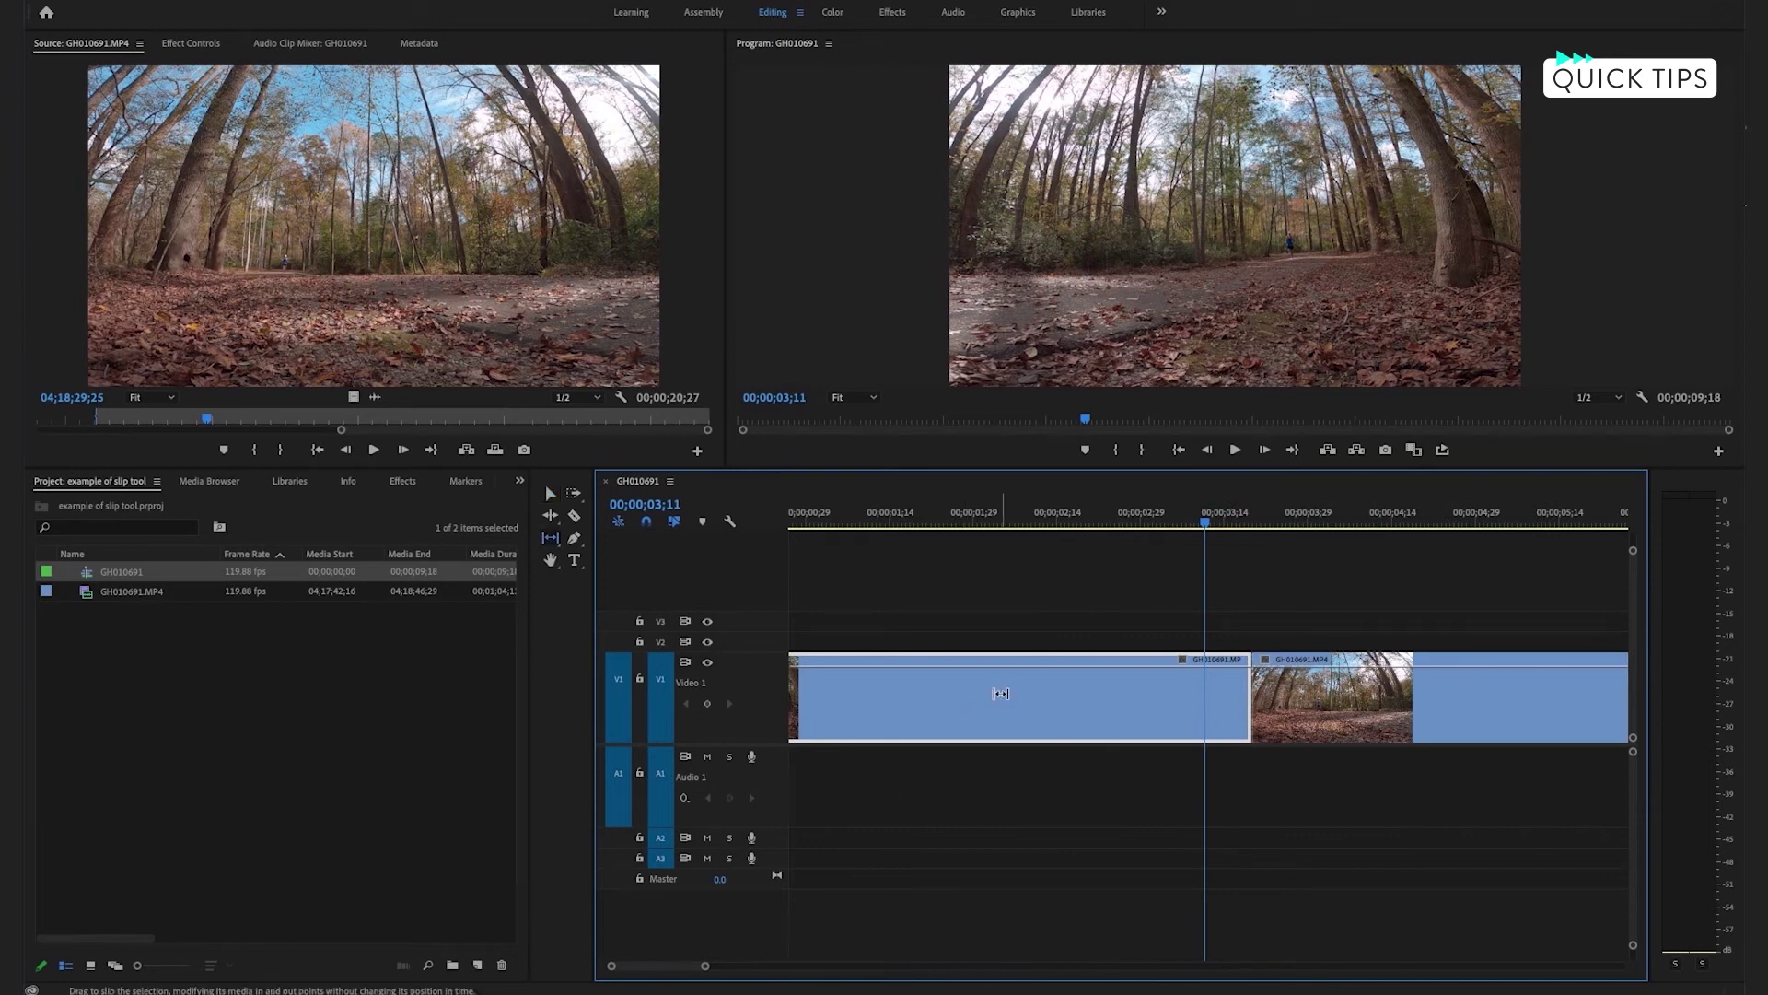
{"action": "left_click_drag", "start_coordinate": [1000, 693], "coordinate": [801, 692]}
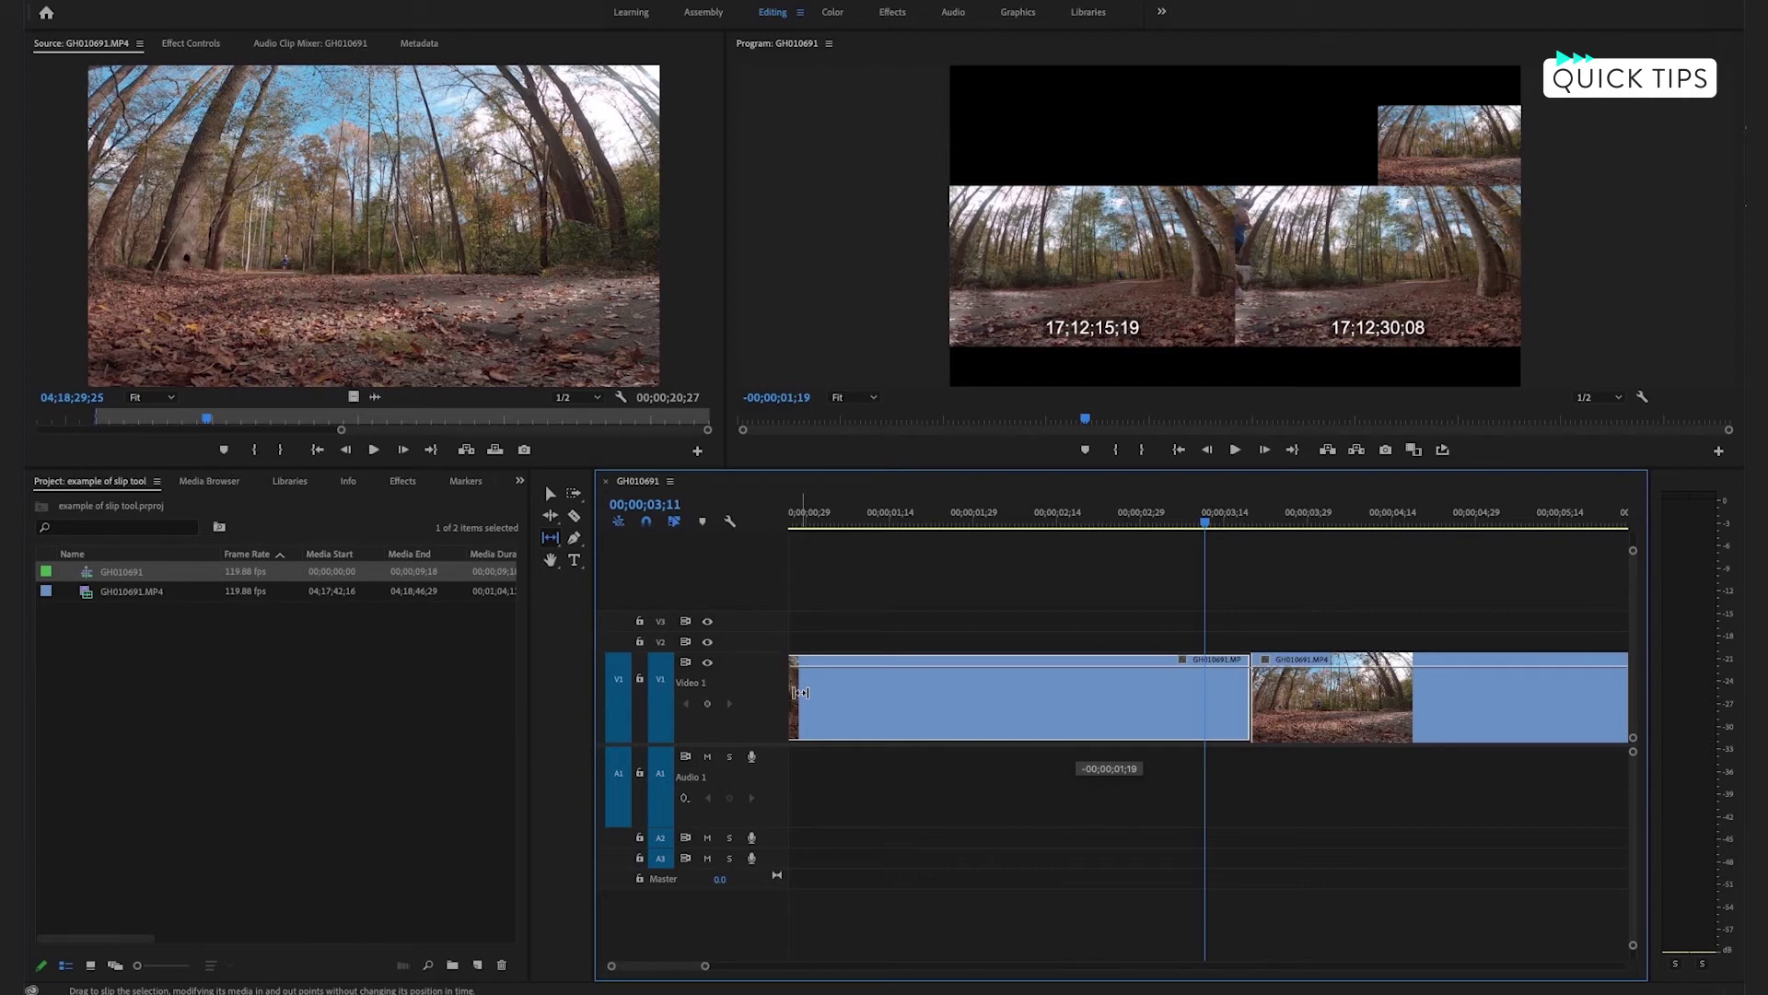
{"action": "left_click_drag", "start_coordinate": [801, 692], "coordinate": [800, 692]}
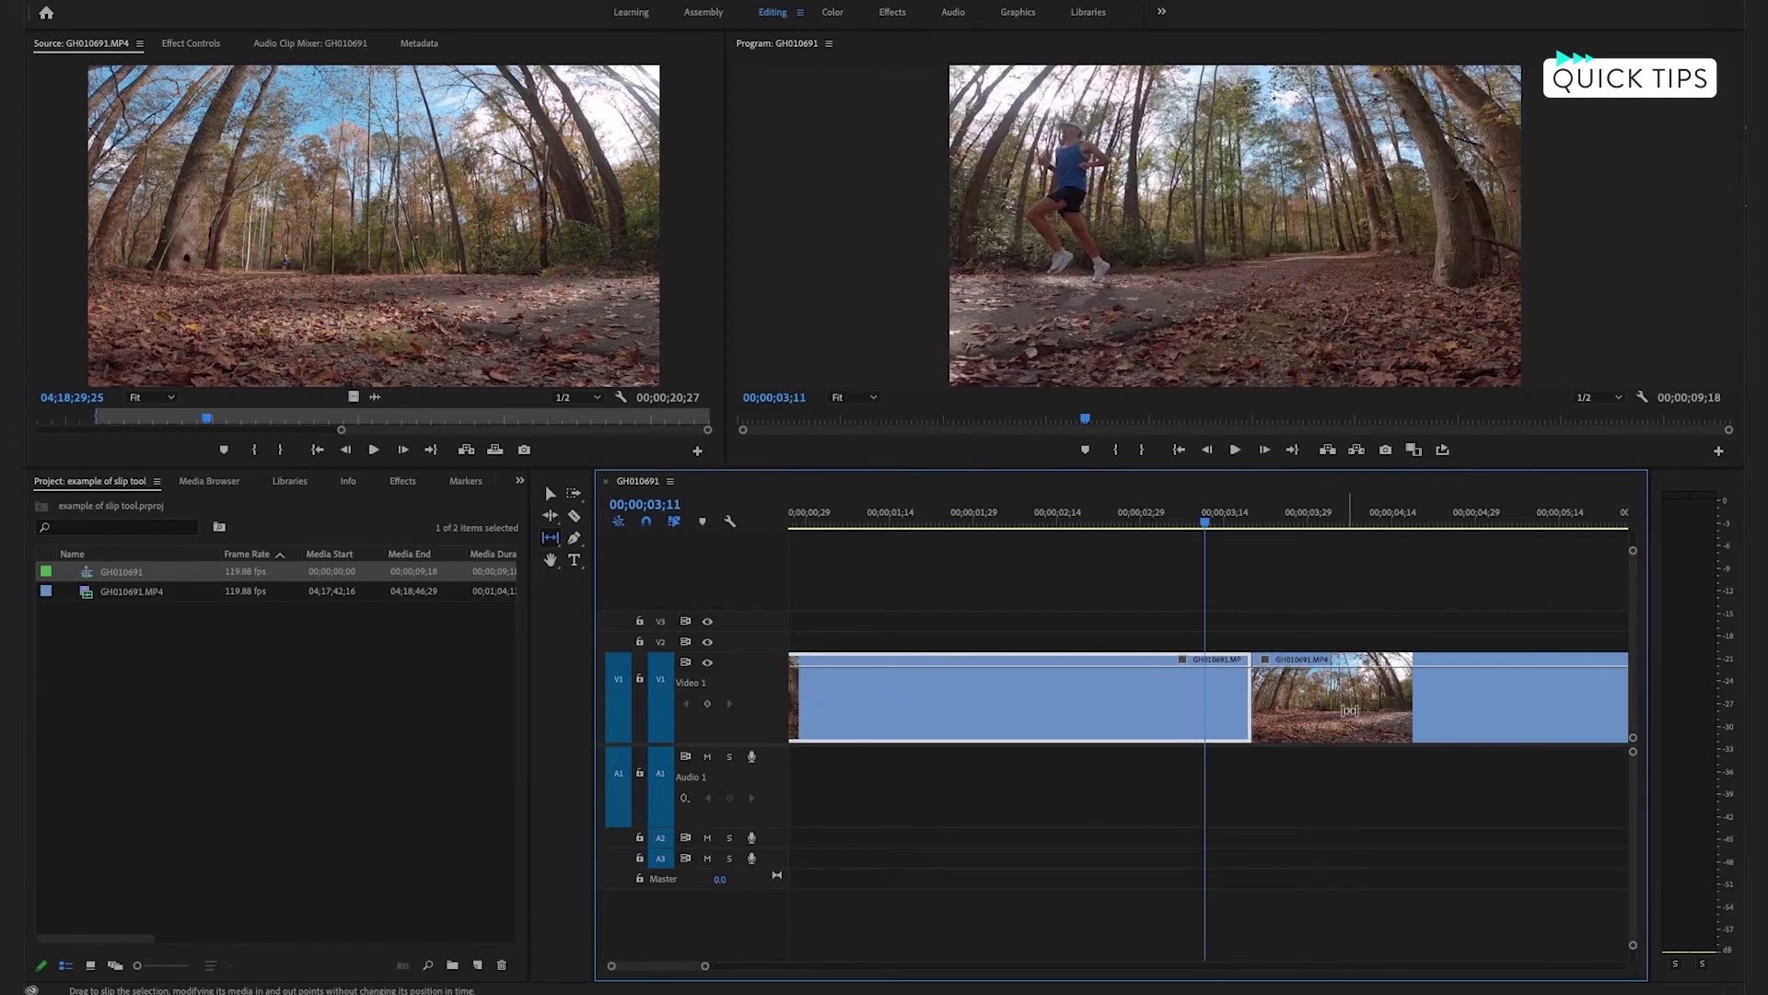
{"action": "left_click", "coordinate": [1212, 524]}
{"action": "left_click_drag", "start_coordinate": [1212, 524], "coordinate": [1243, 524]}
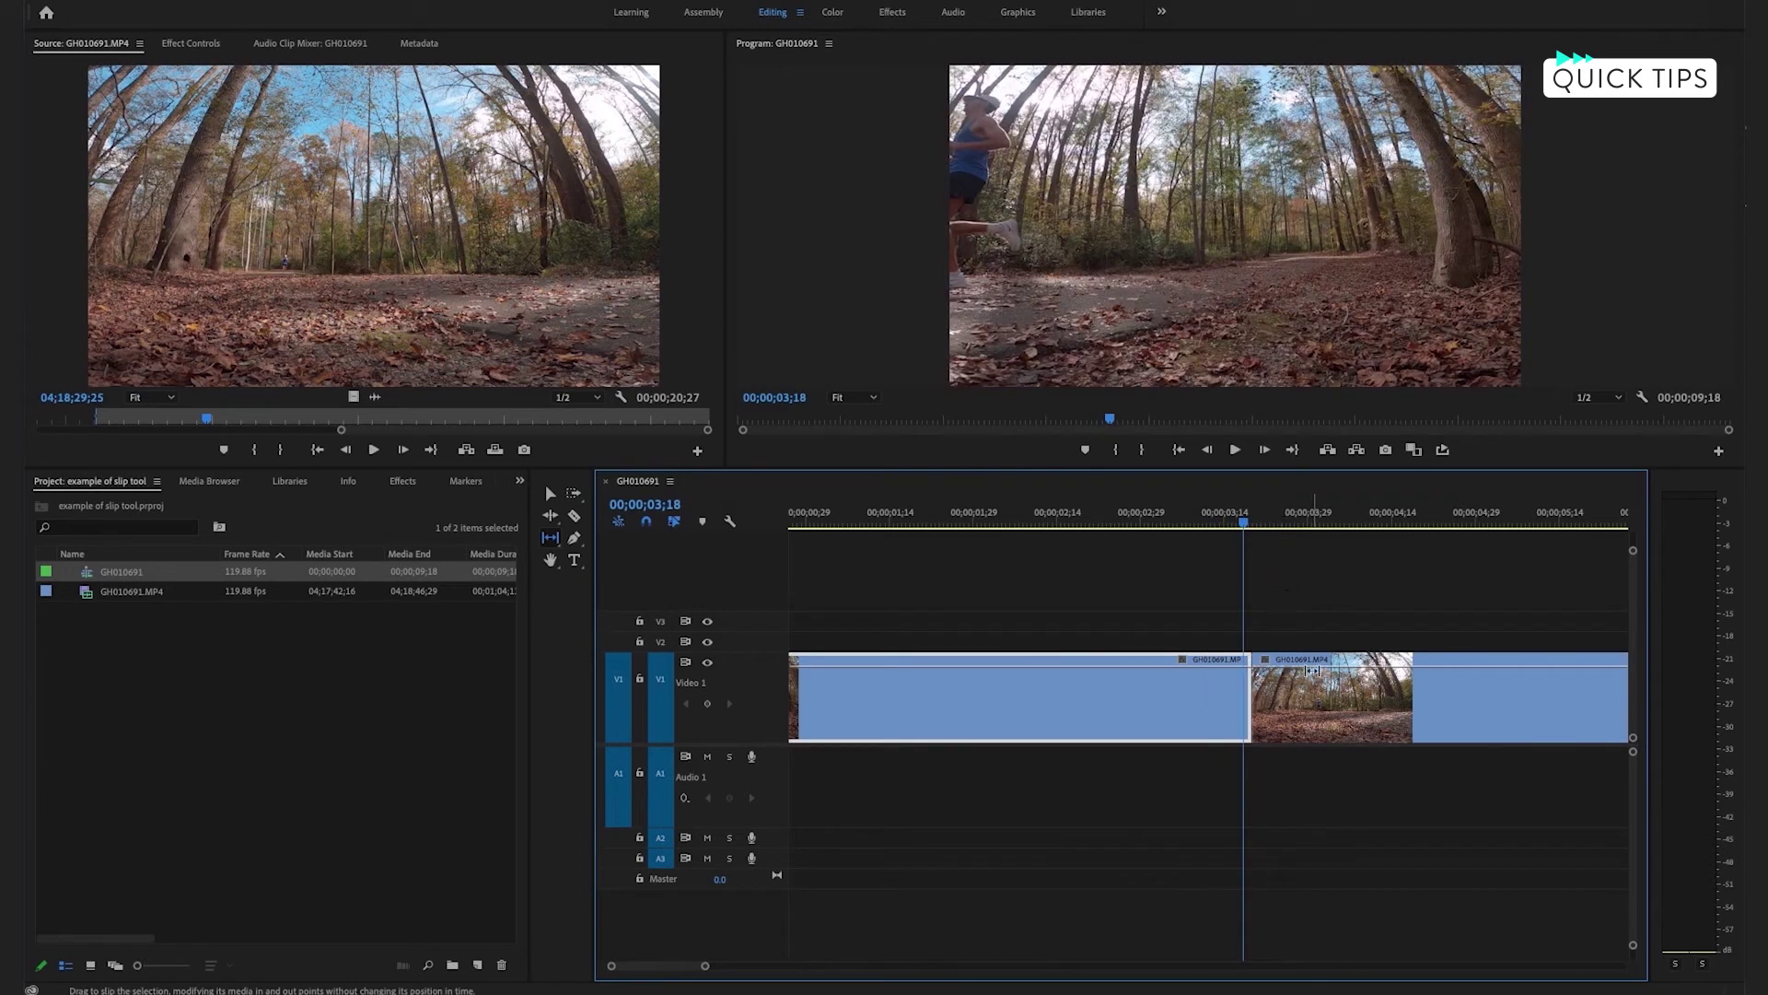
- Slip the second clip to earlier footage so it opens as the runner enters, finishing with an adjustment of about +00;00;00;10
{"action": "key", "text": "v"}
{"action": "left_click", "coordinate": [1319, 694]}
{"action": "key", "text": "y"}
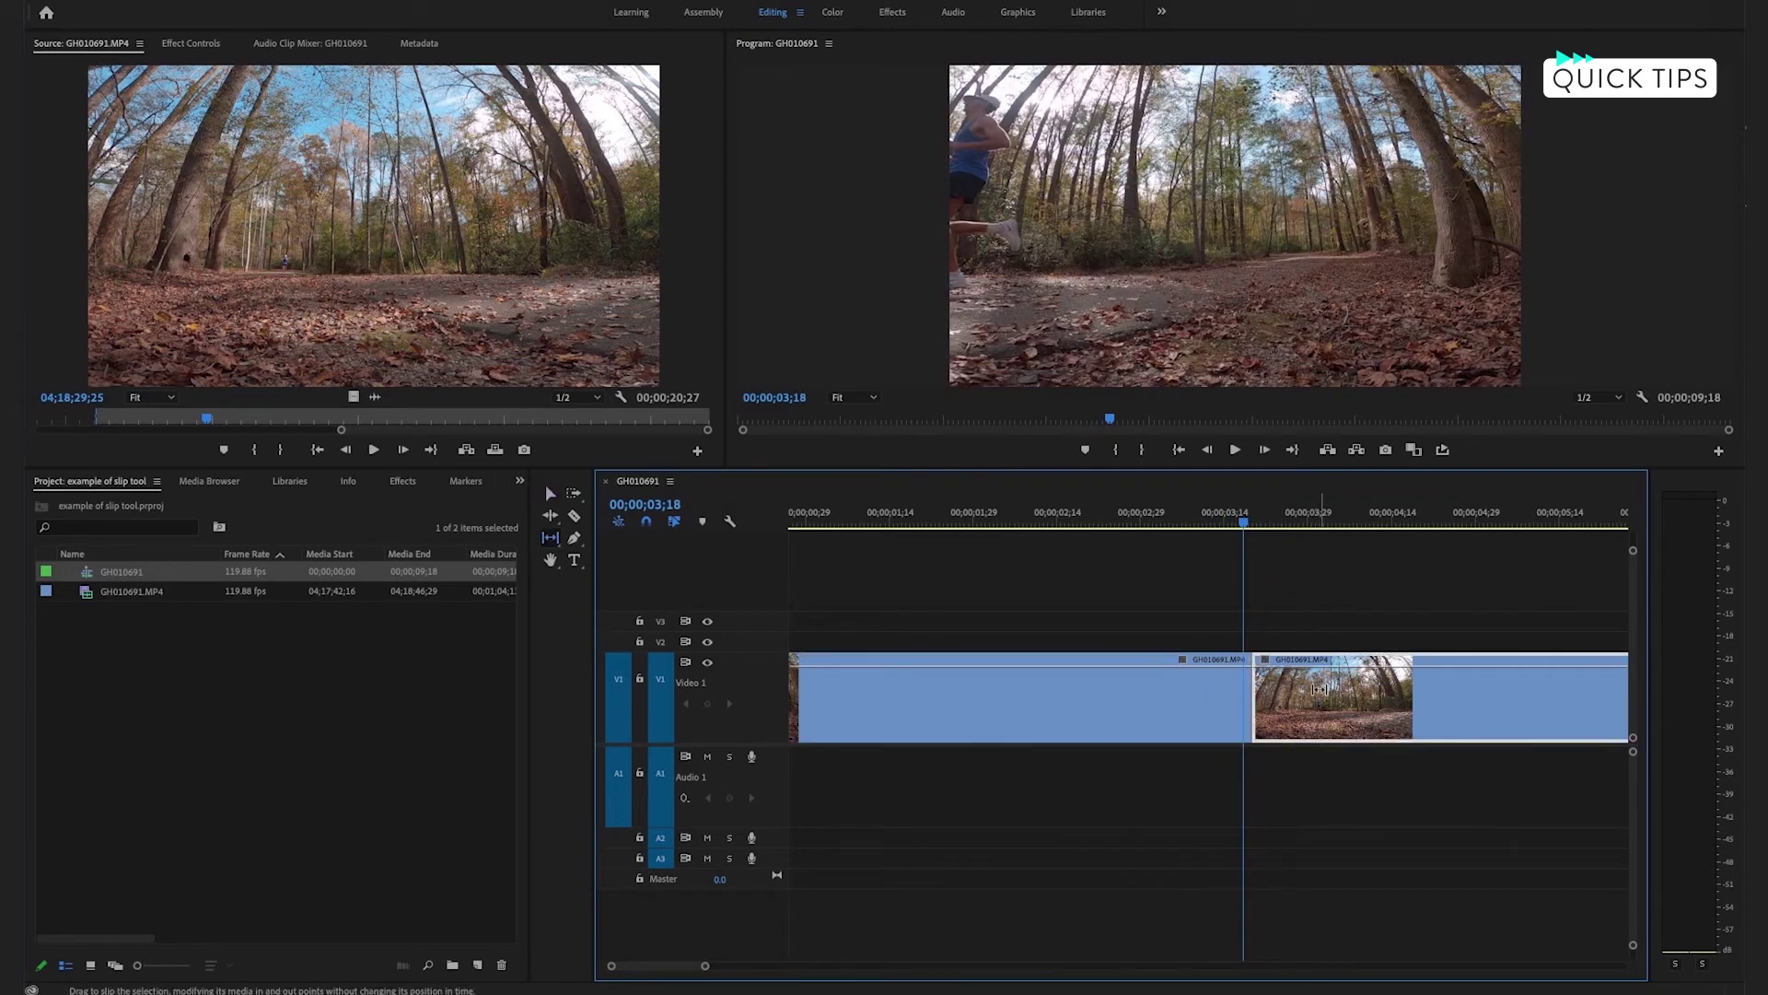
{"action": "left_click_drag", "start_coordinate": [1319, 686], "coordinate": [1323, 688]}
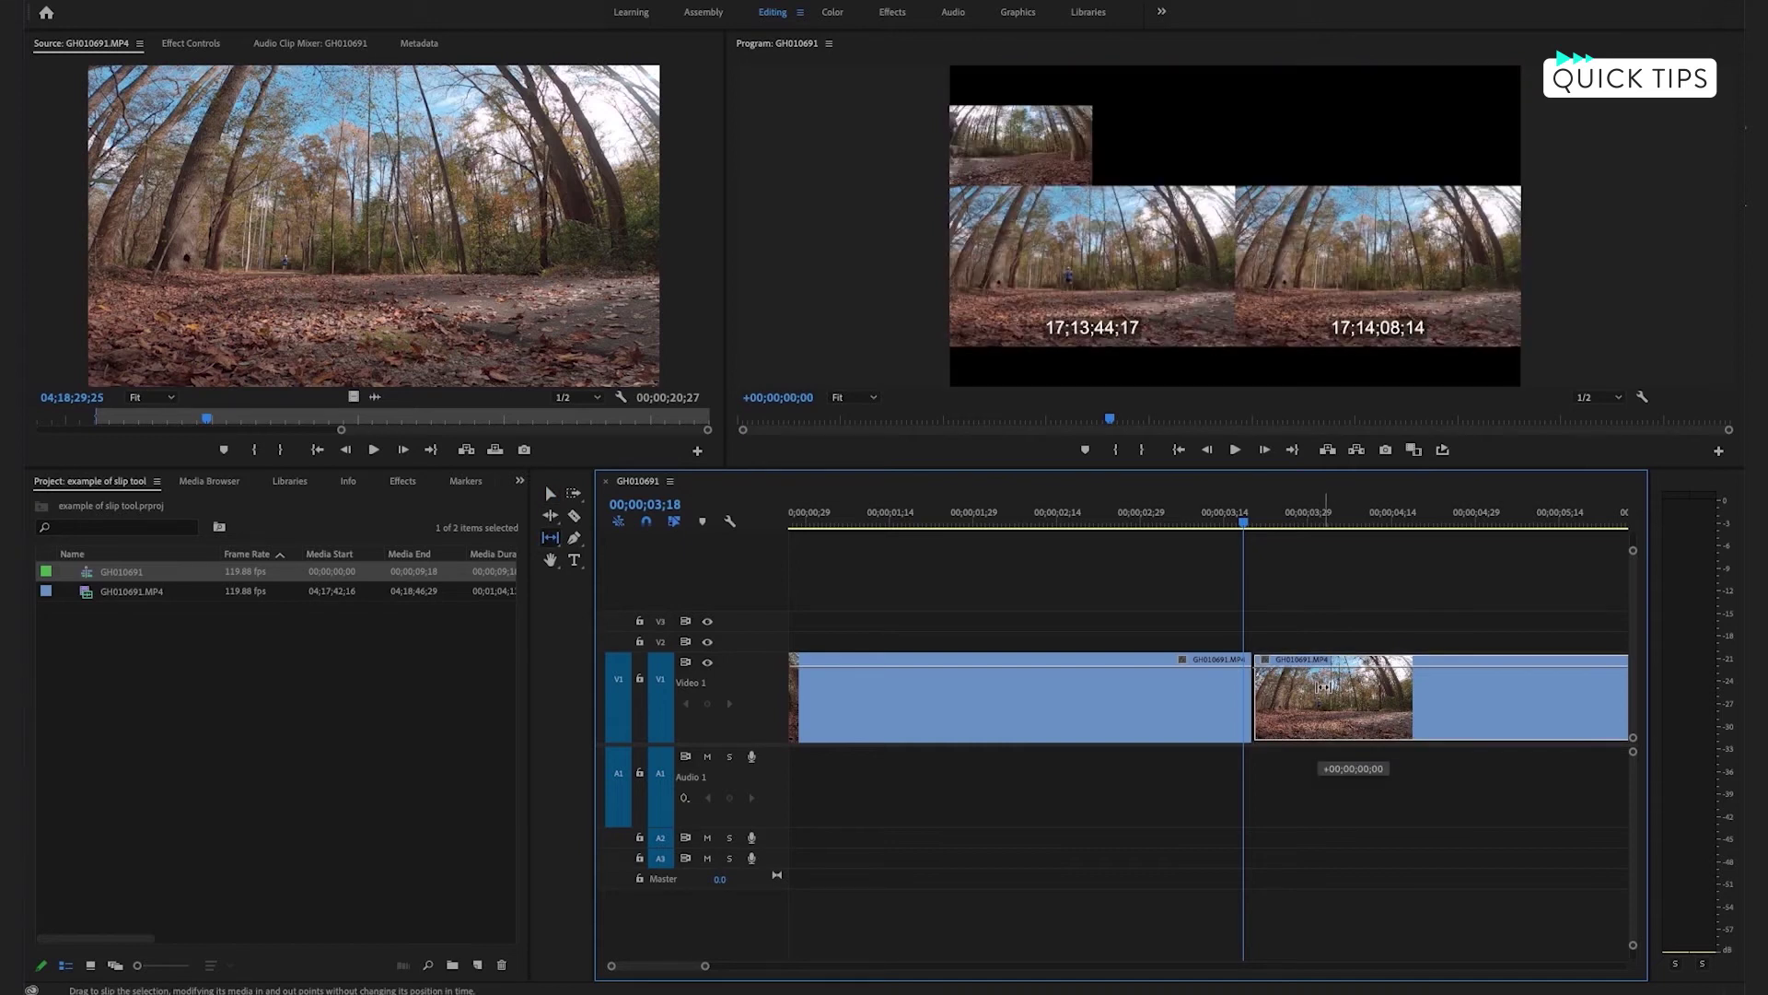
{"action": "left_click_drag", "start_coordinate": [1322, 686], "coordinate": [1473, 700]}
{"action": "left_click_drag", "start_coordinate": [1307, 708], "coordinate": [1361, 706]}
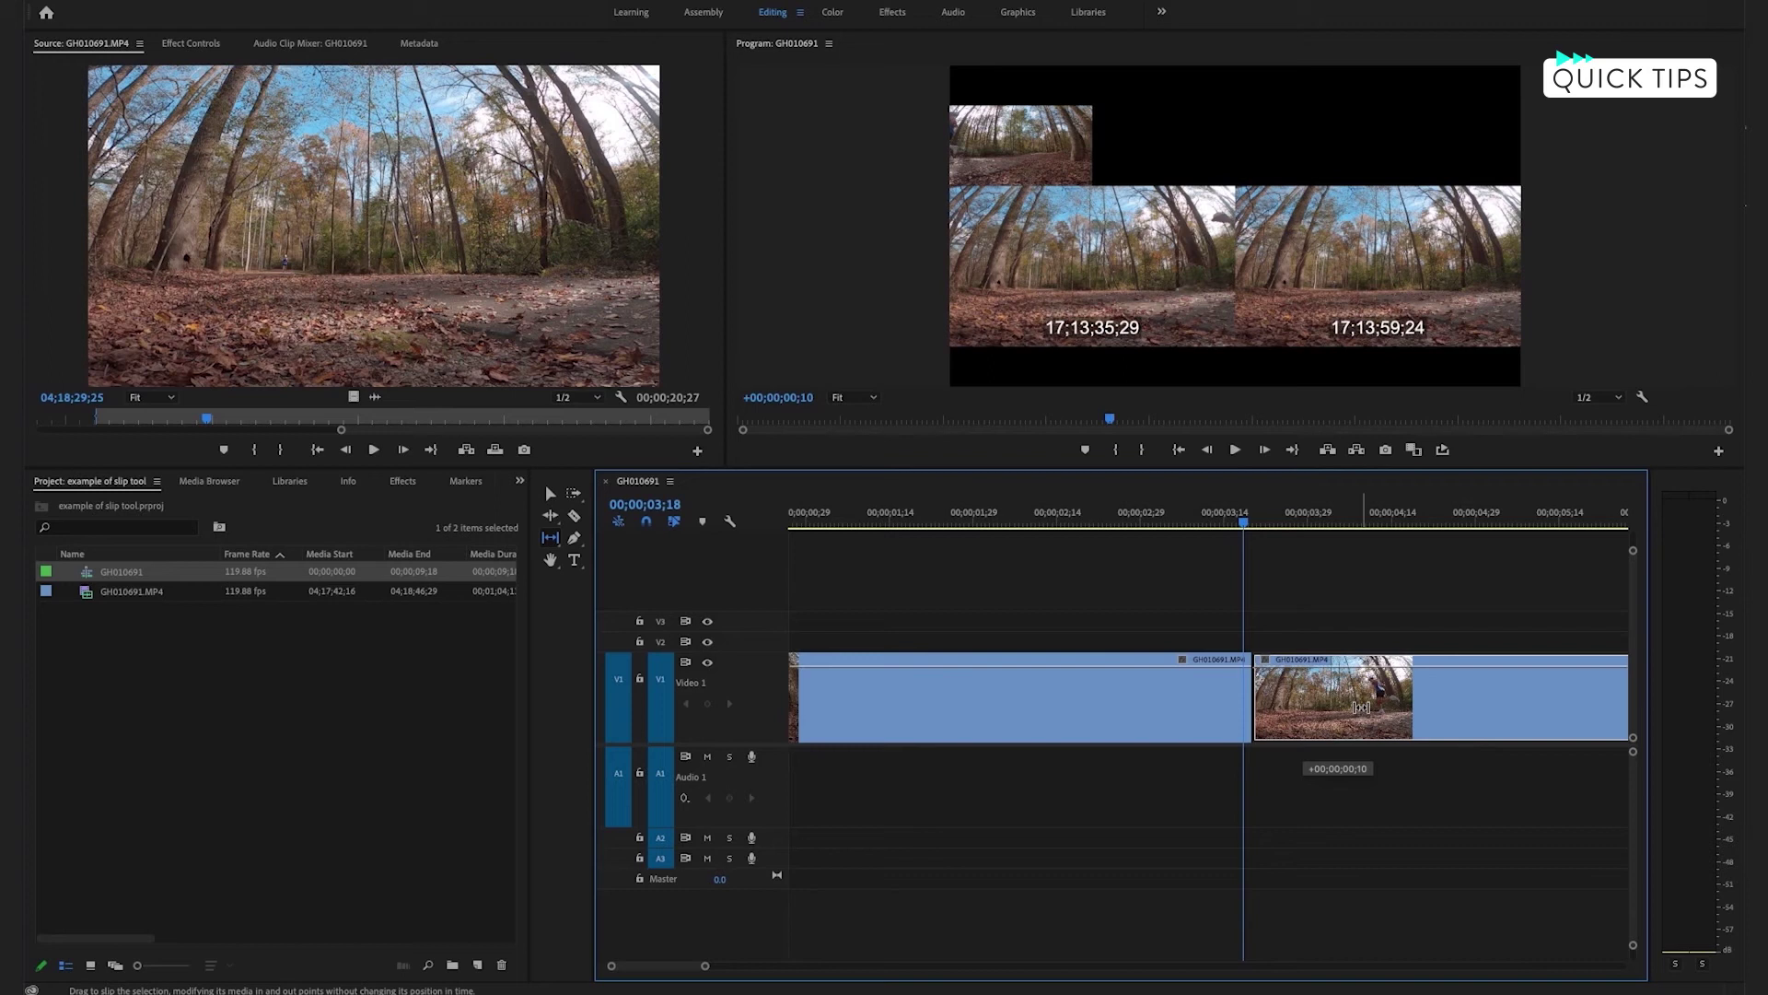
{"action": "left_click_drag", "start_coordinate": [1357, 707], "coordinate": [1357, 706]}
{"action": "key", "text": "v"}
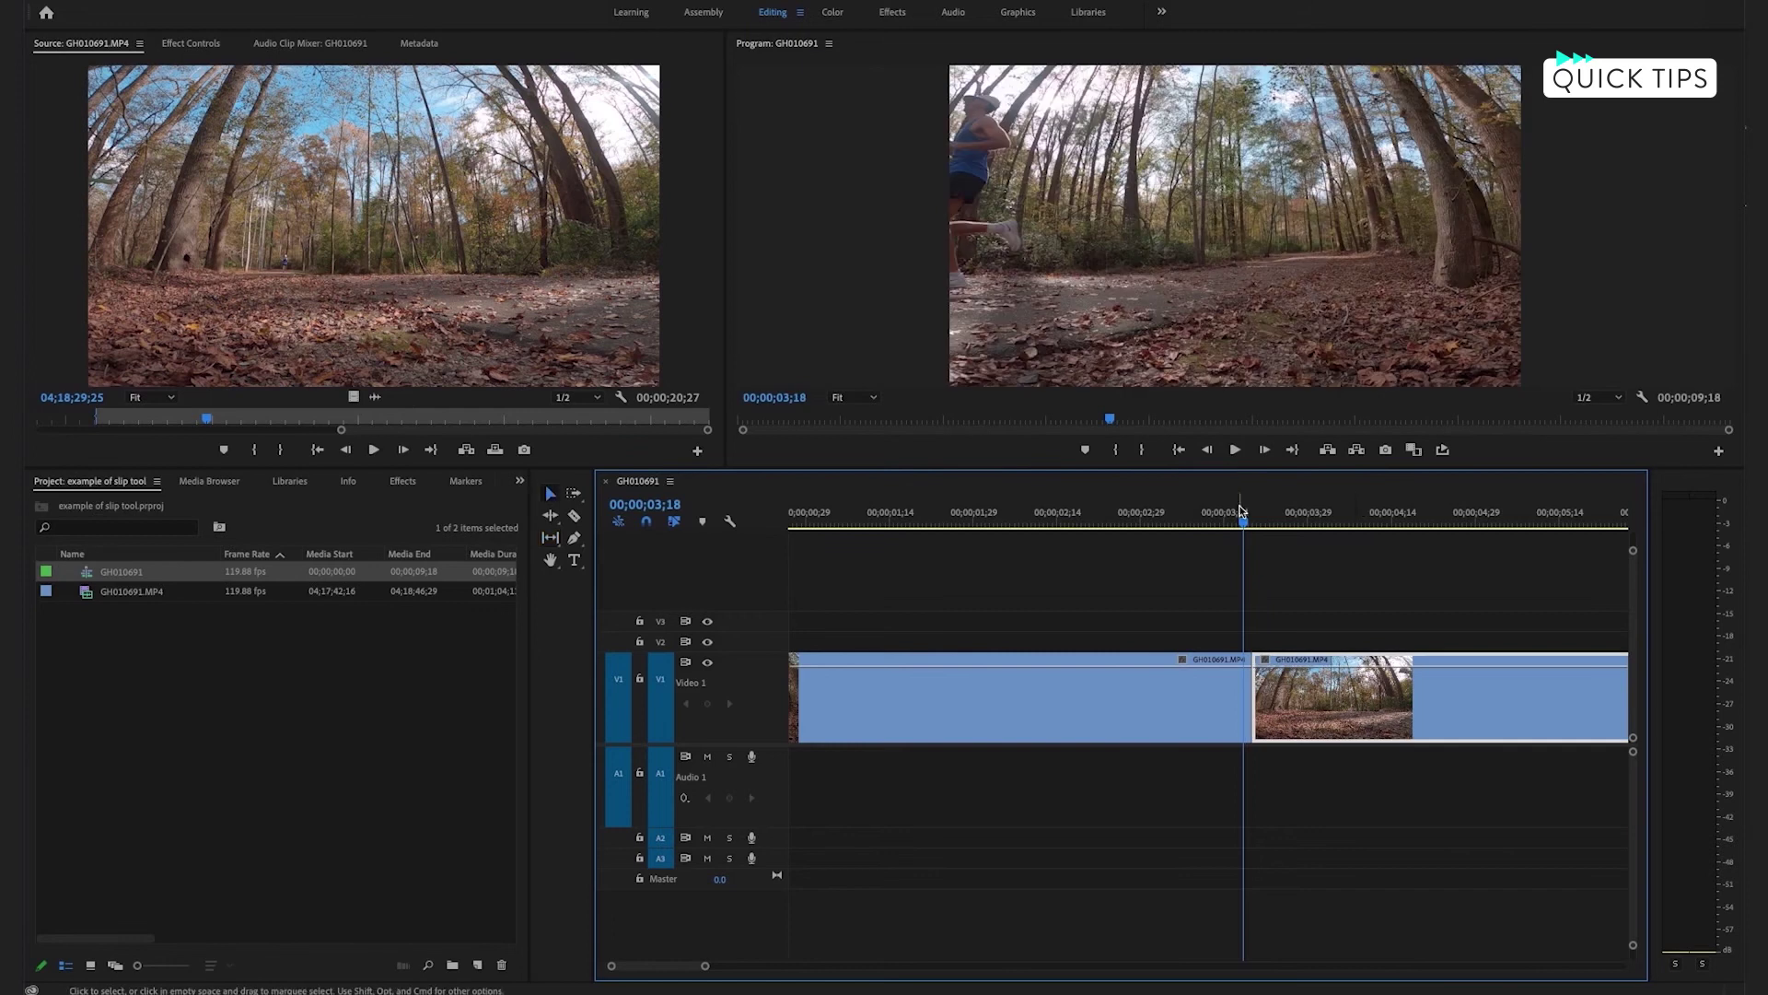
- Play the sequence across the cut between the two clips, and return the playhead to 00;00;01;18
{"action": "left_click_drag", "start_coordinate": [1241, 515], "coordinate": [1001, 523]}
{"action": "left_click", "coordinate": [1192, 631]}
{"action": "key", "text": "space"}
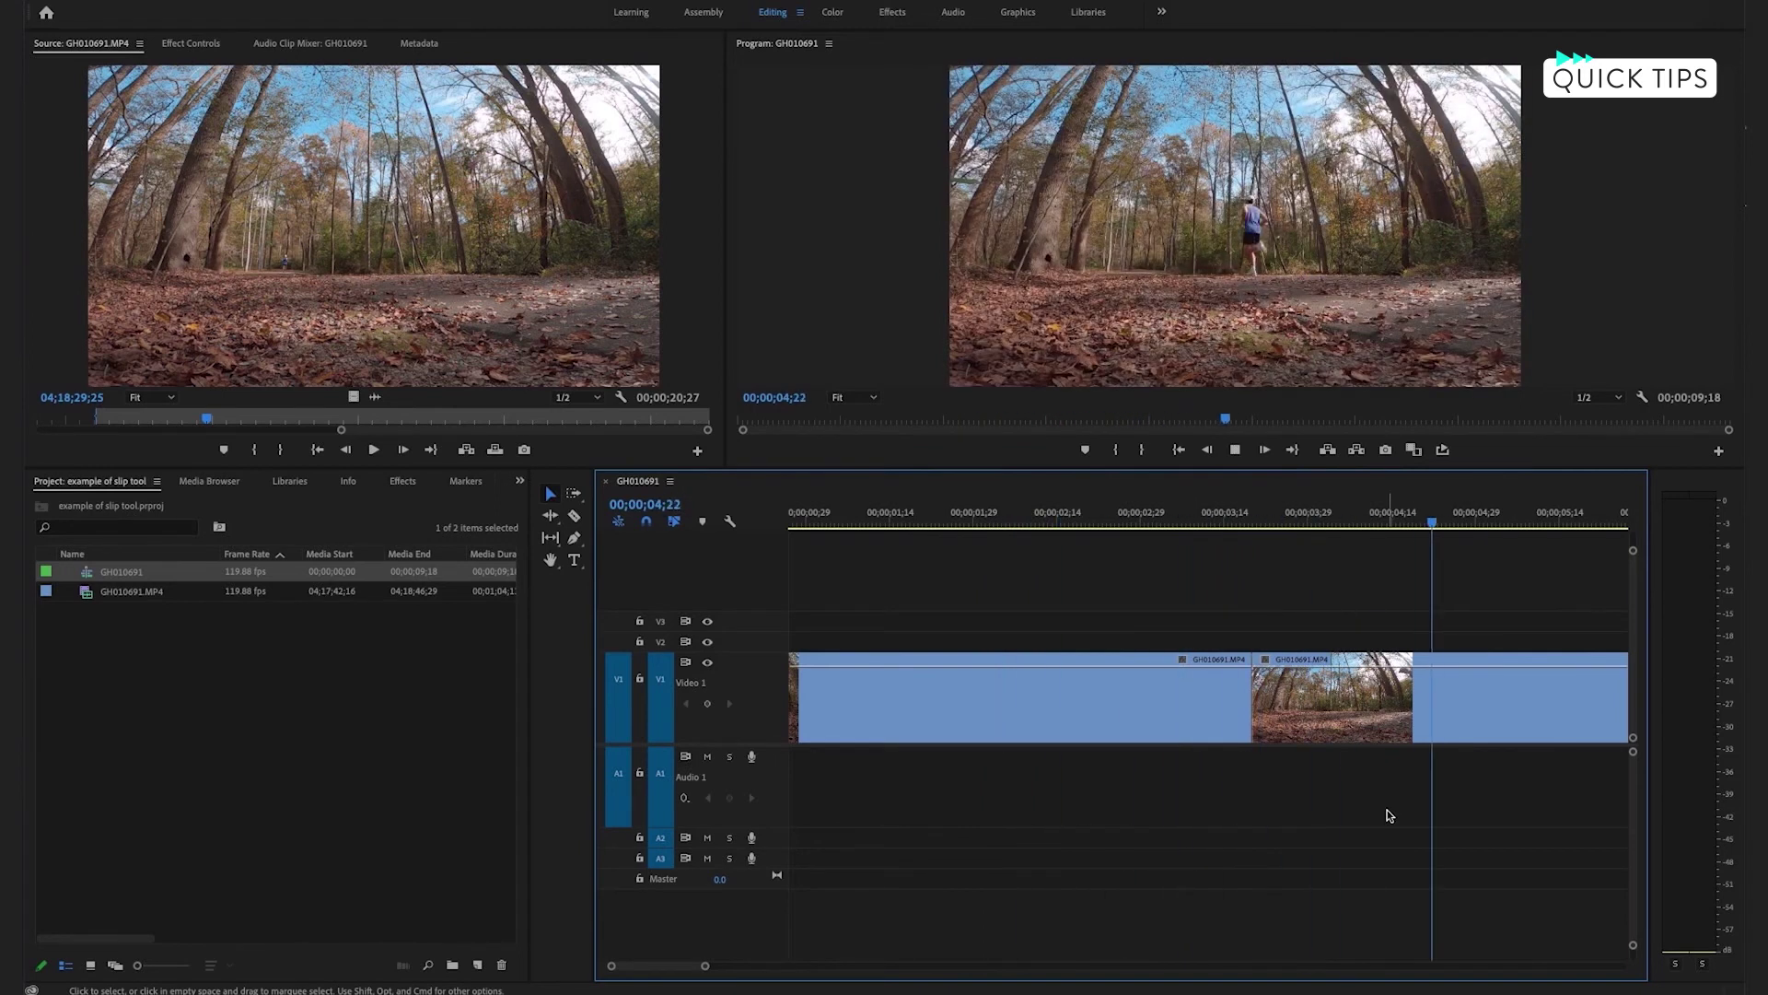
{"action": "key", "text": "space"}
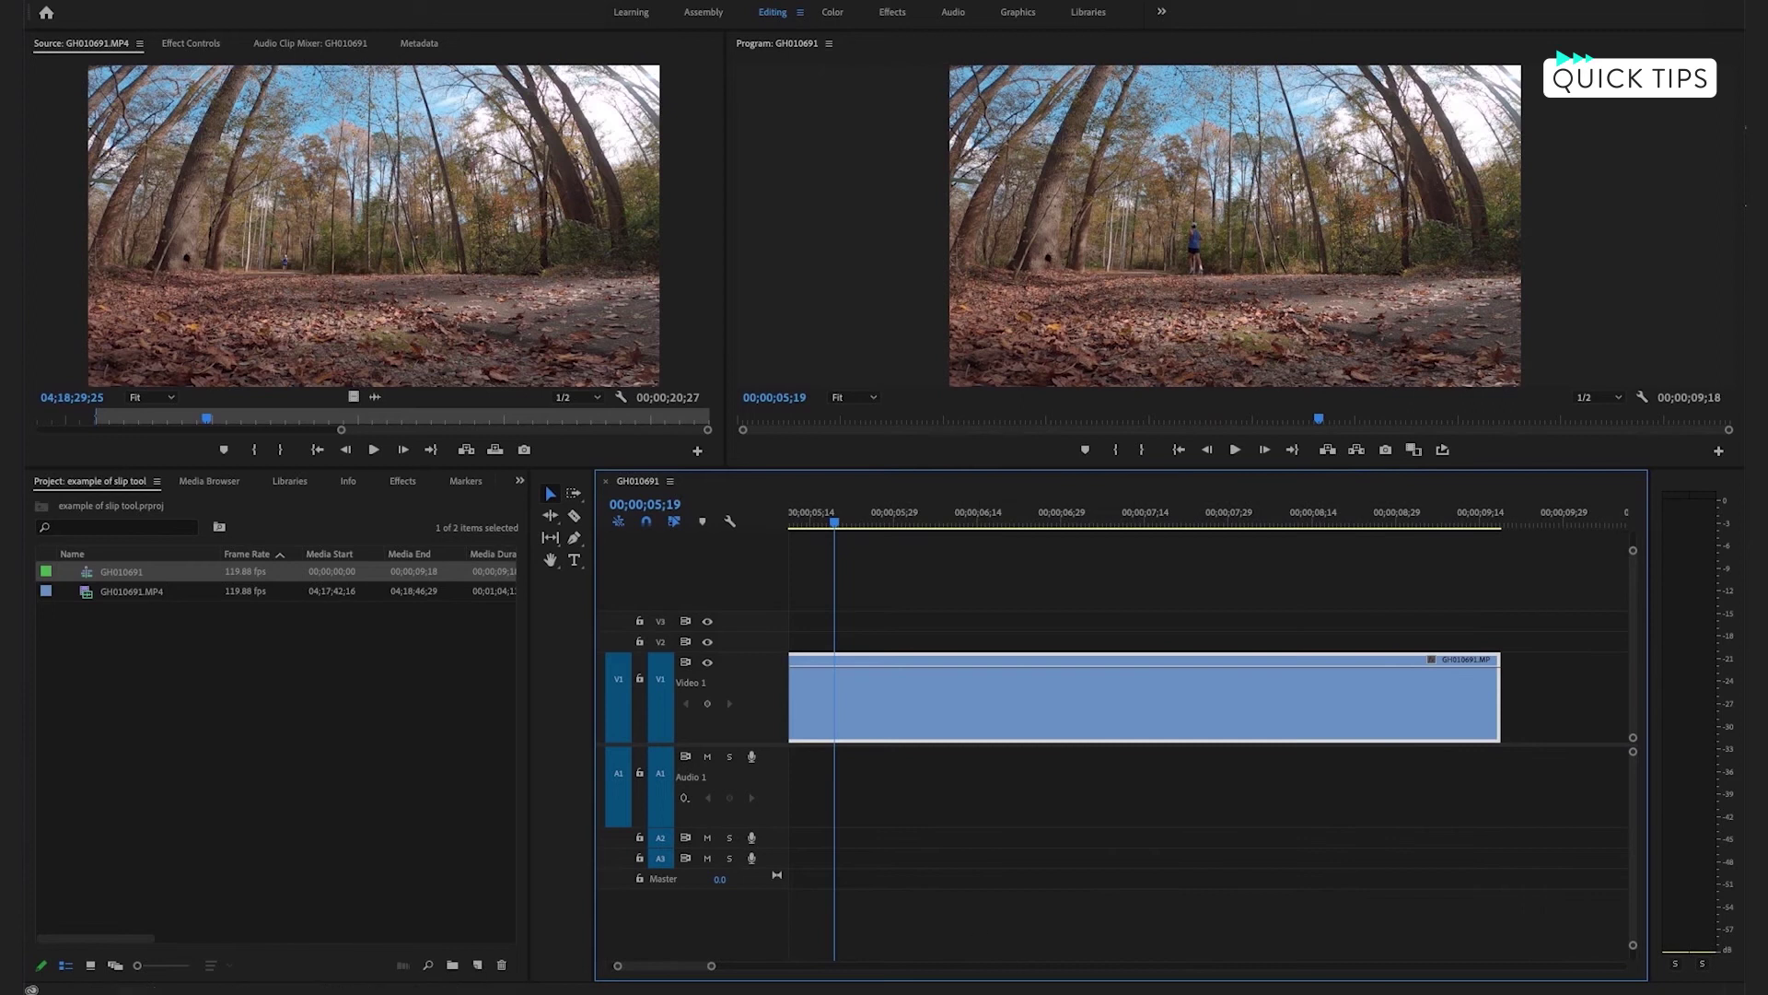
{"action": "left_click_drag", "start_coordinate": [707, 966], "coordinate": [762, 965]}
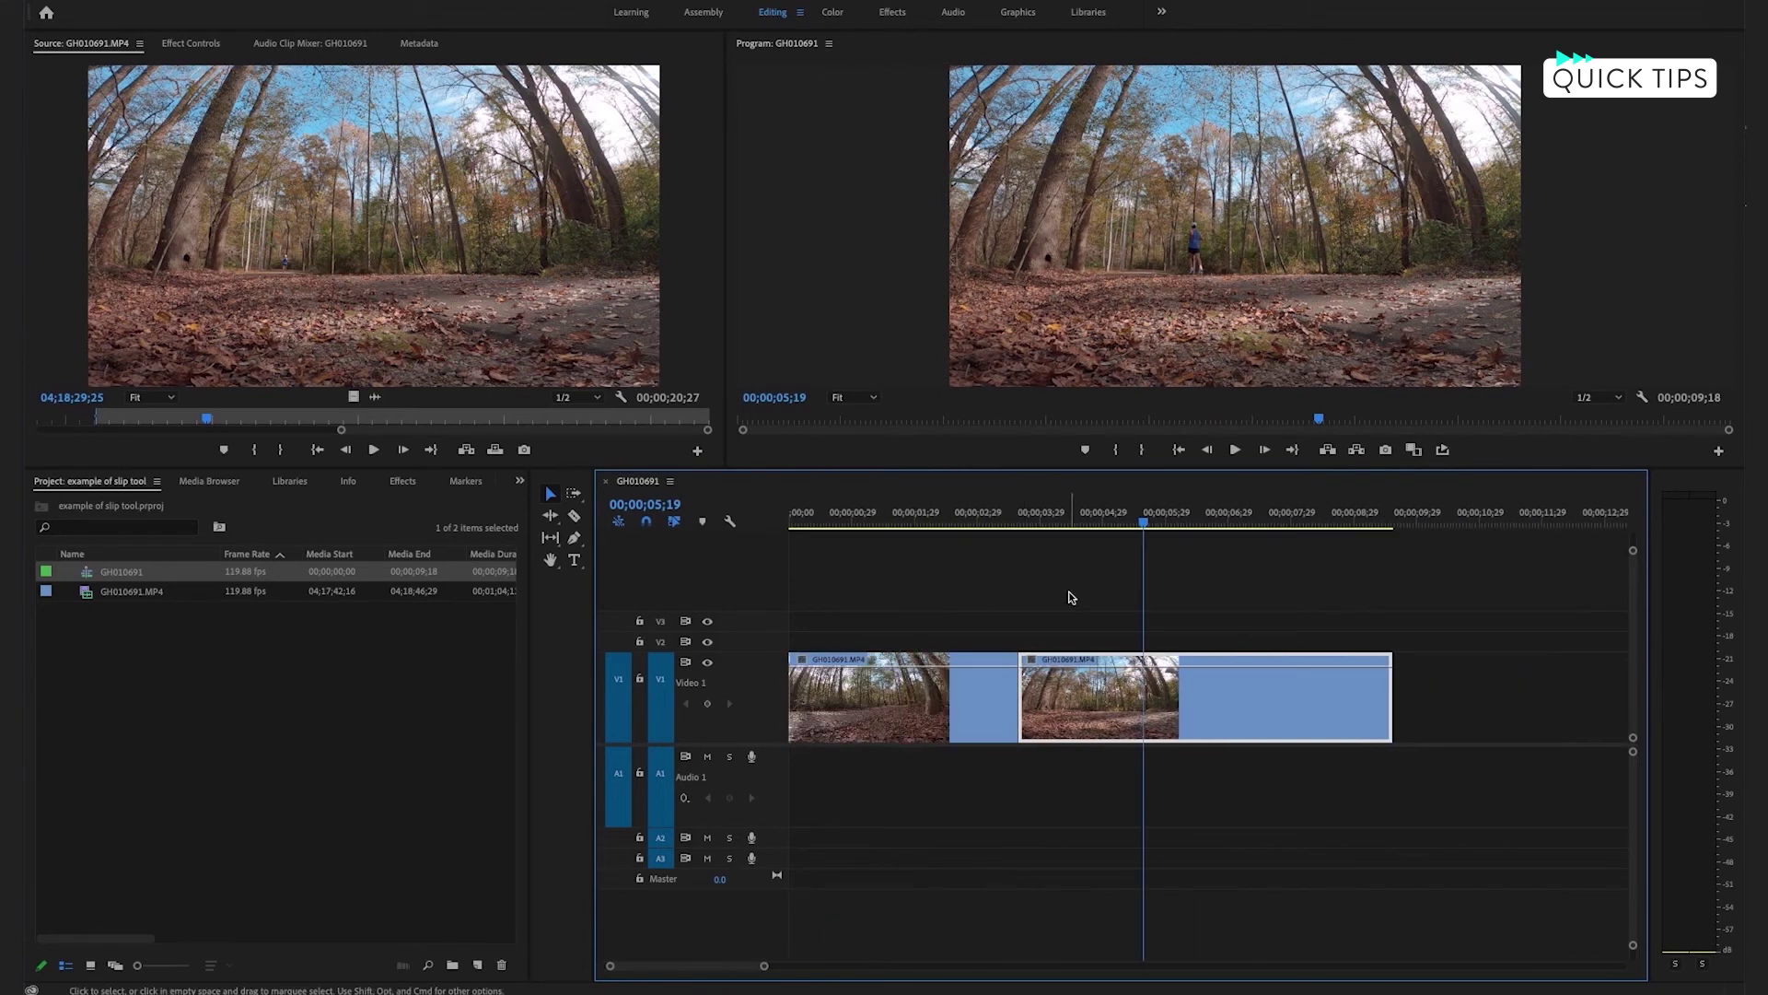
{"action": "left_click_drag", "start_coordinate": [1127, 518], "coordinate": [890, 525]}
{"action": "left_click", "coordinate": [926, 642]}
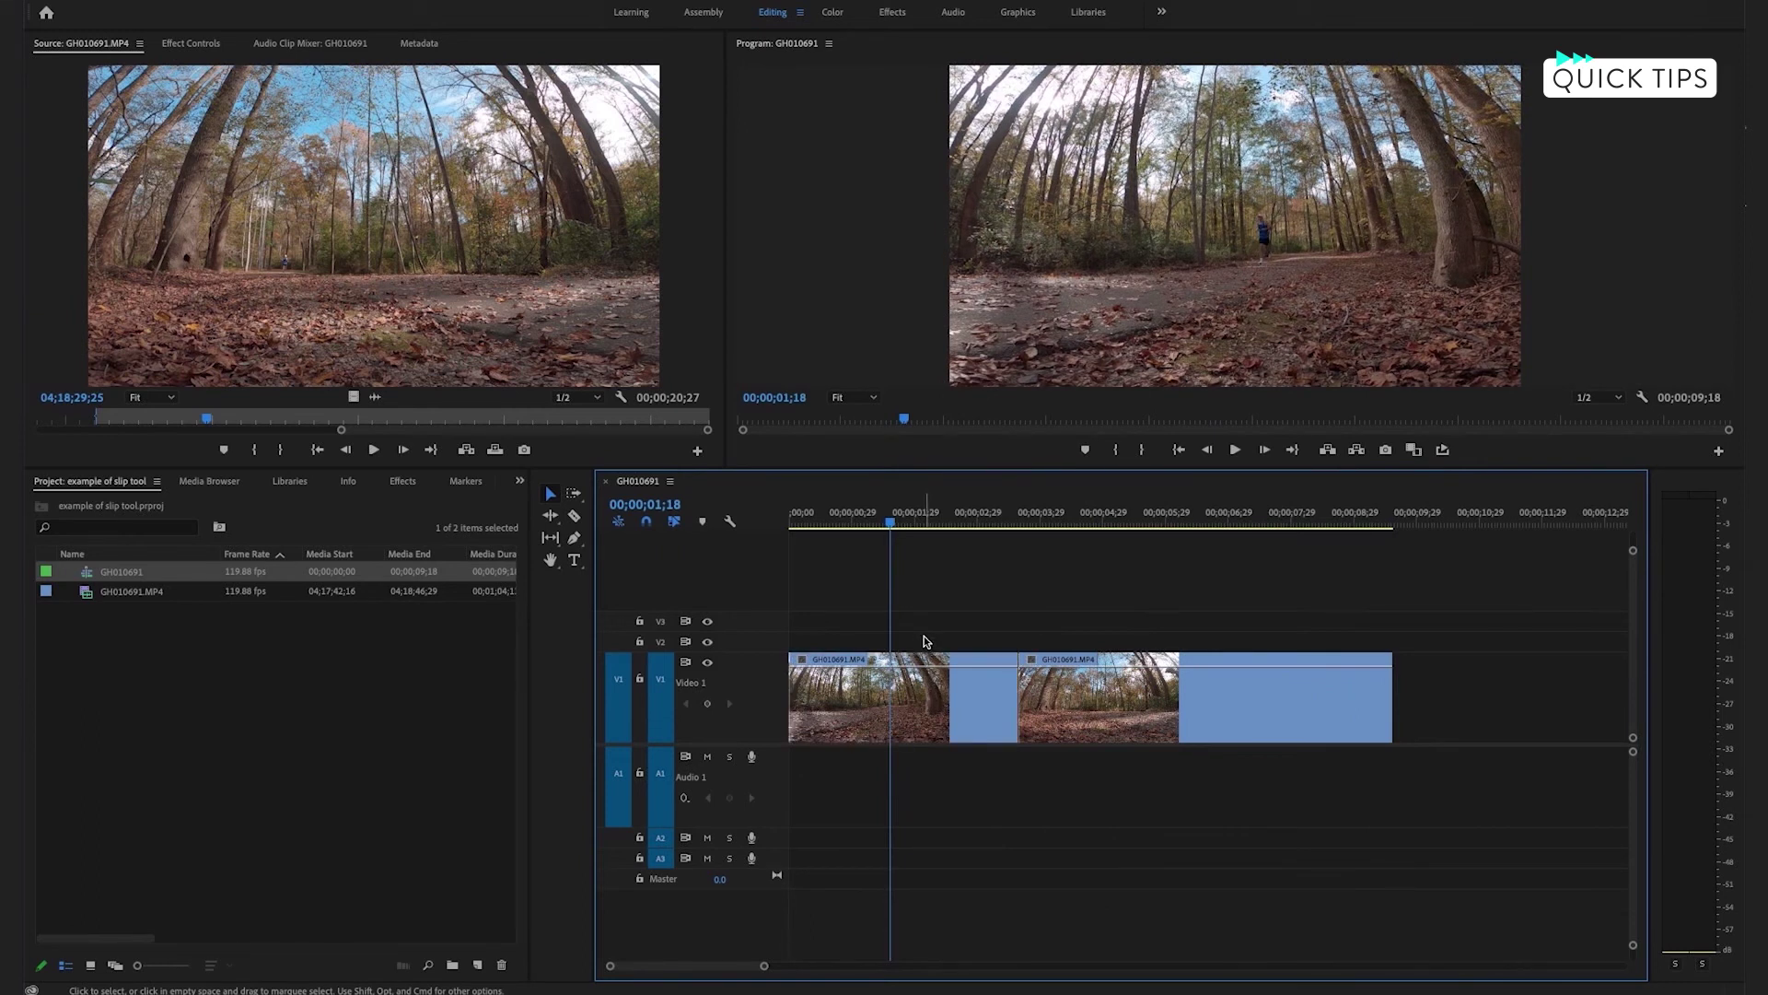